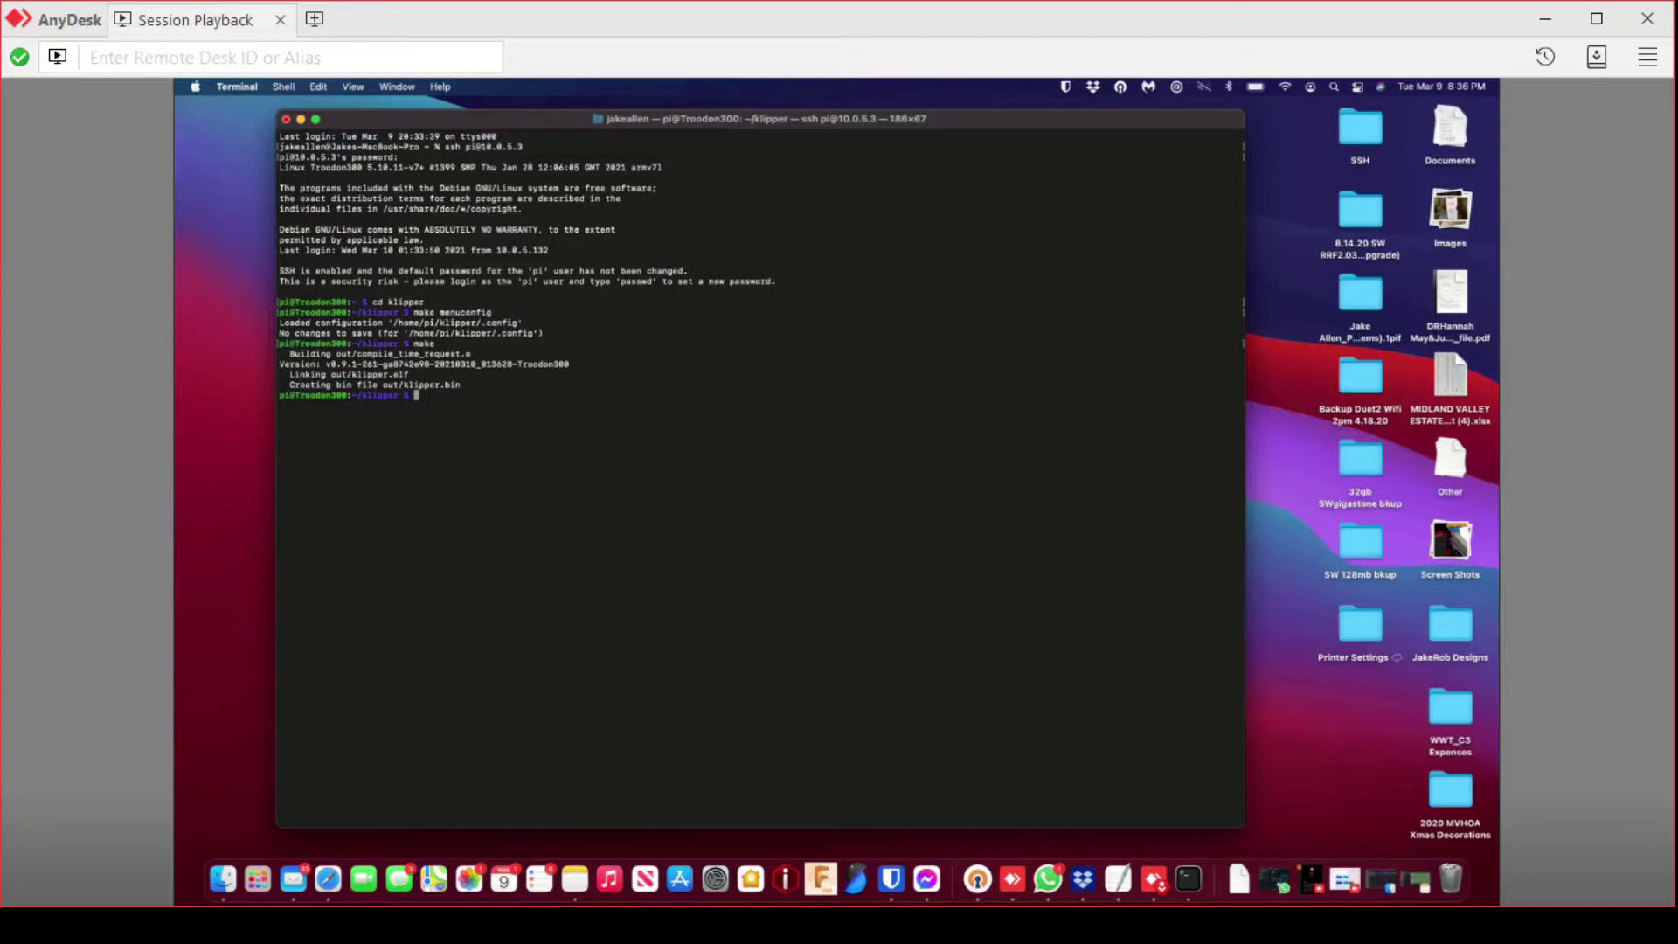
- Paste and run ls /dev/serial/by-id/* to reveal the board at usb-03eb_6124-if00
right_click(429, 405)
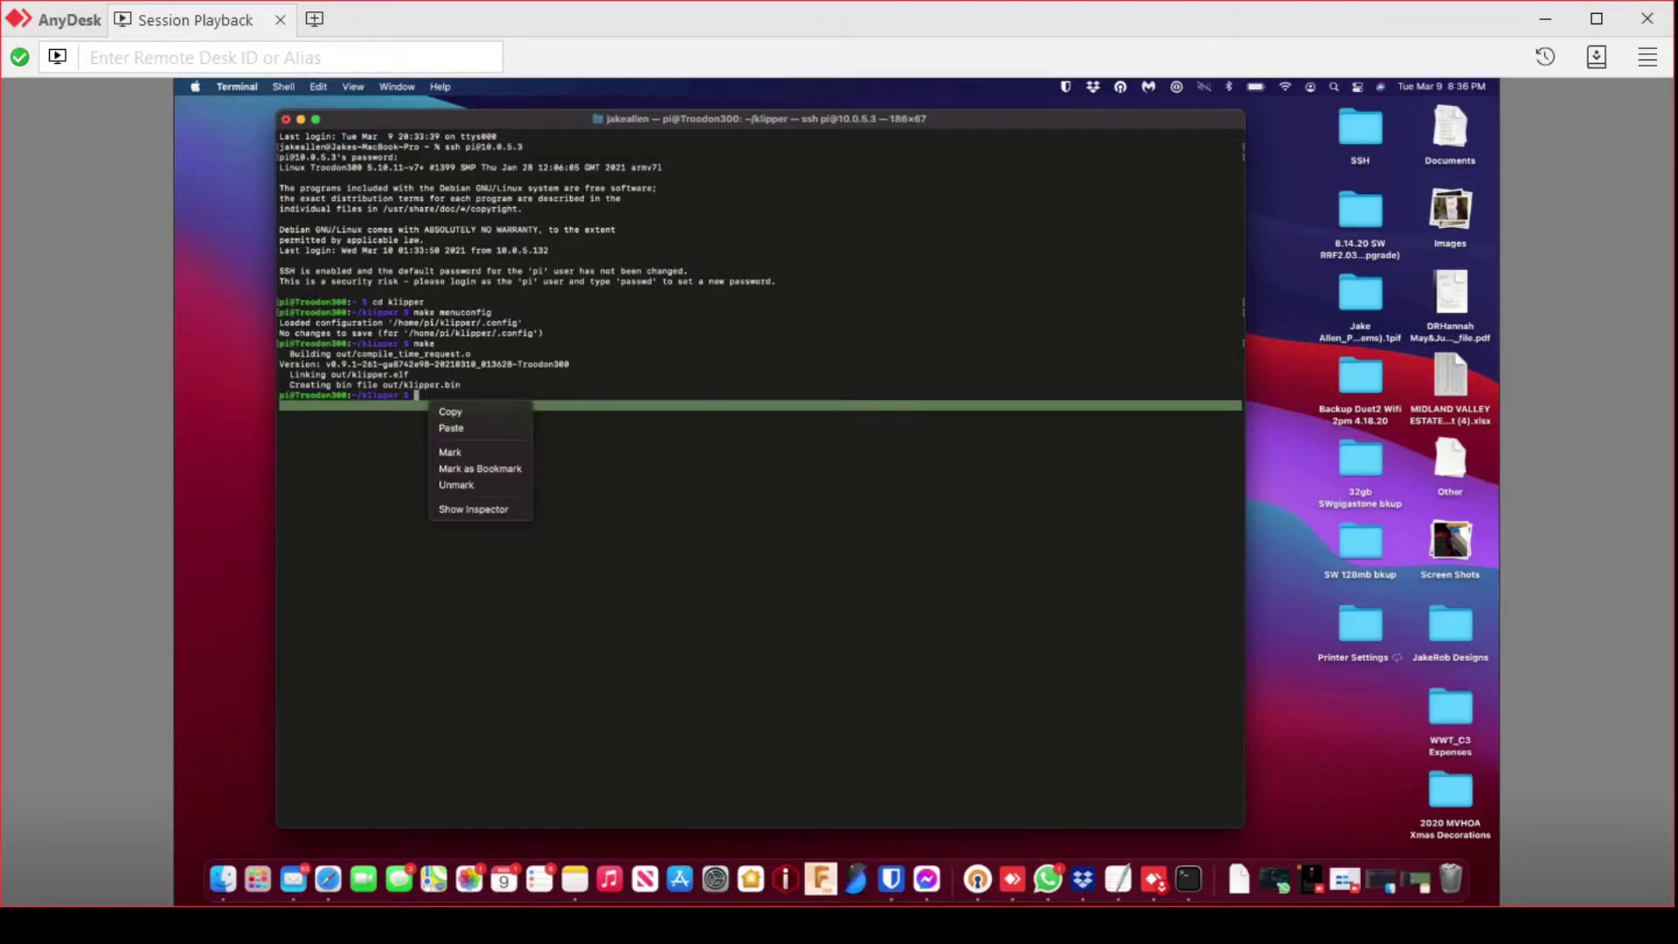
click(424, 394)
right_click(424, 394)
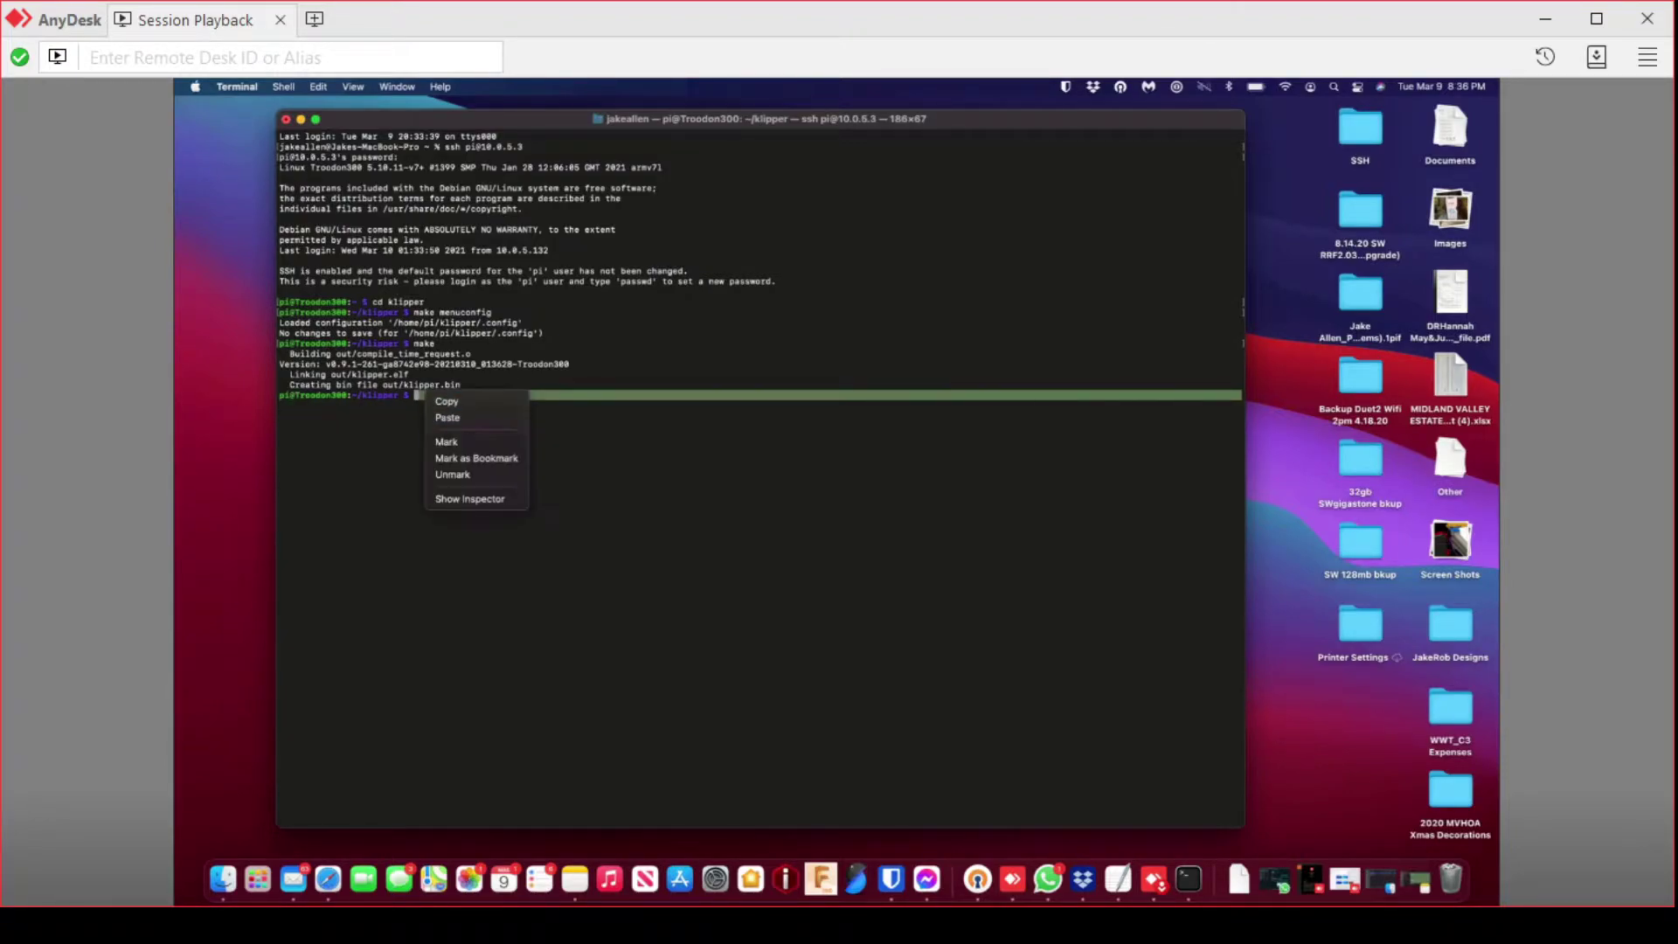
click(448, 417)
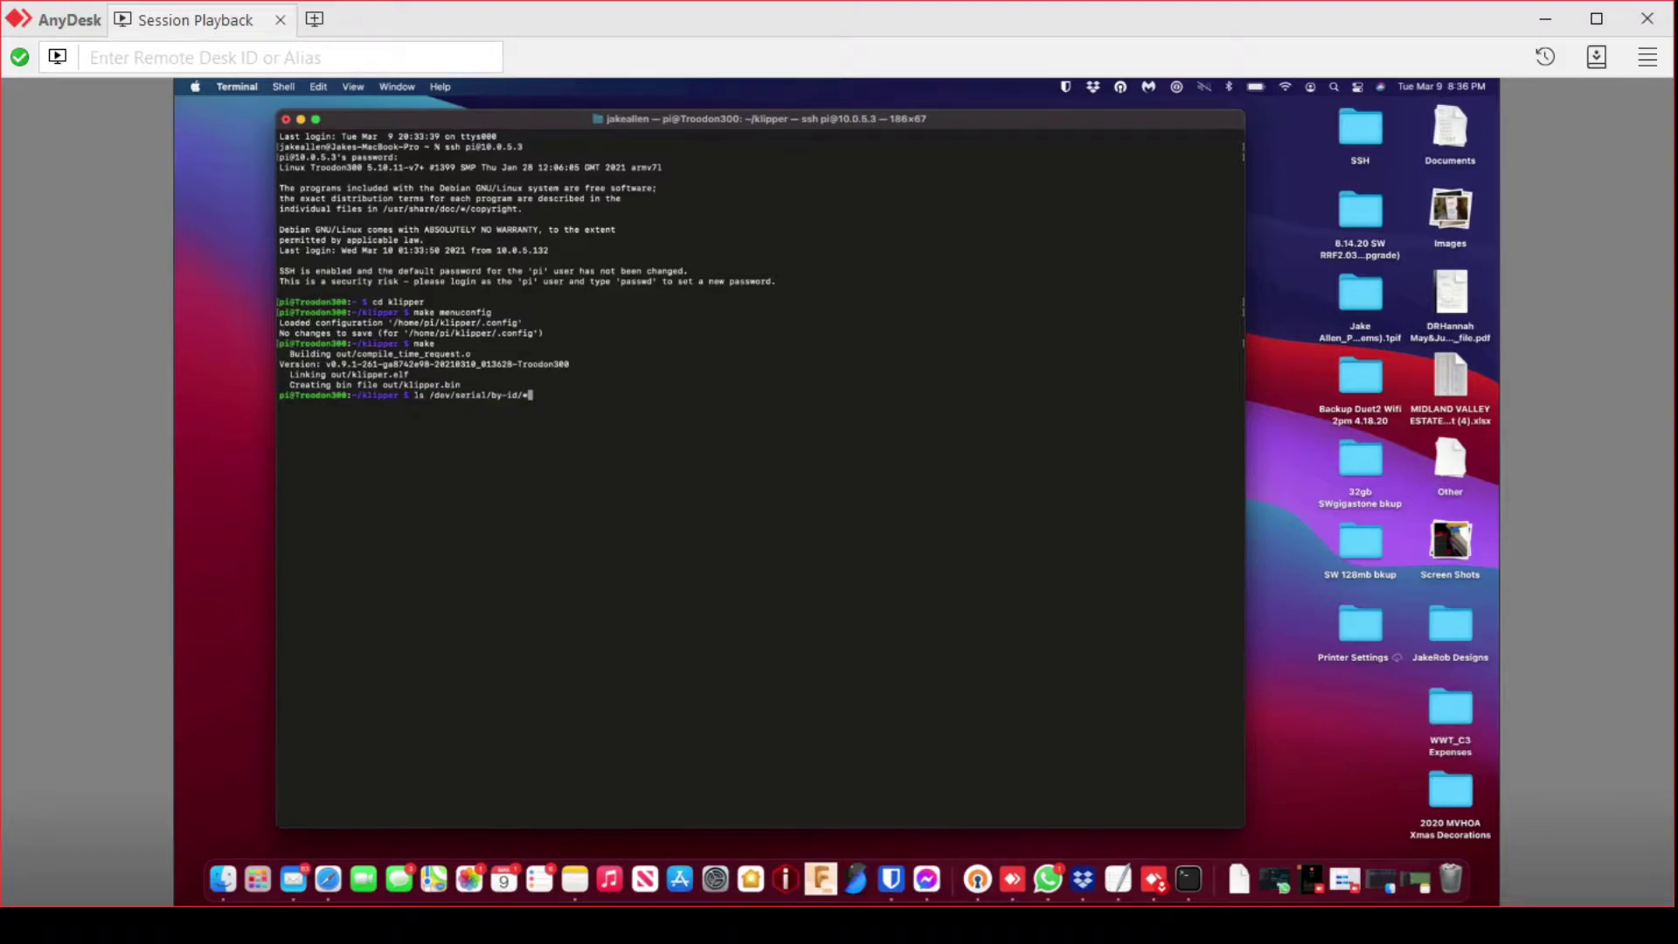
key(Return)
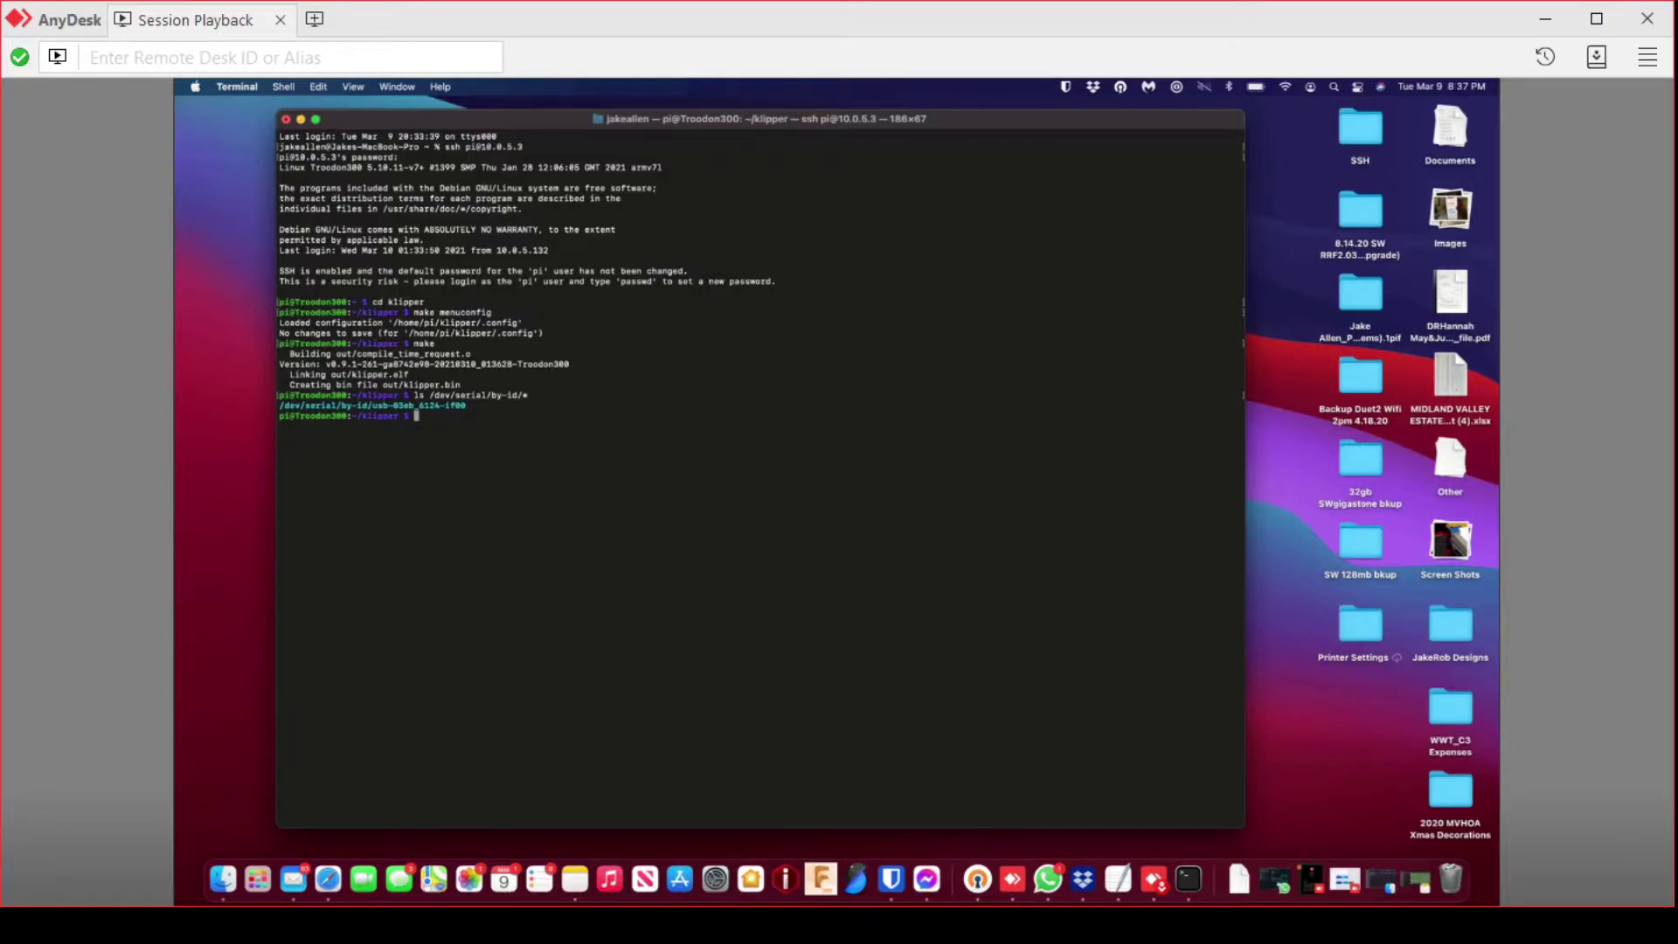
- View Troodon Duet_Duex PINOUT map.png from the Klipper Firmware folder, then return to Terminal
click(224, 878)
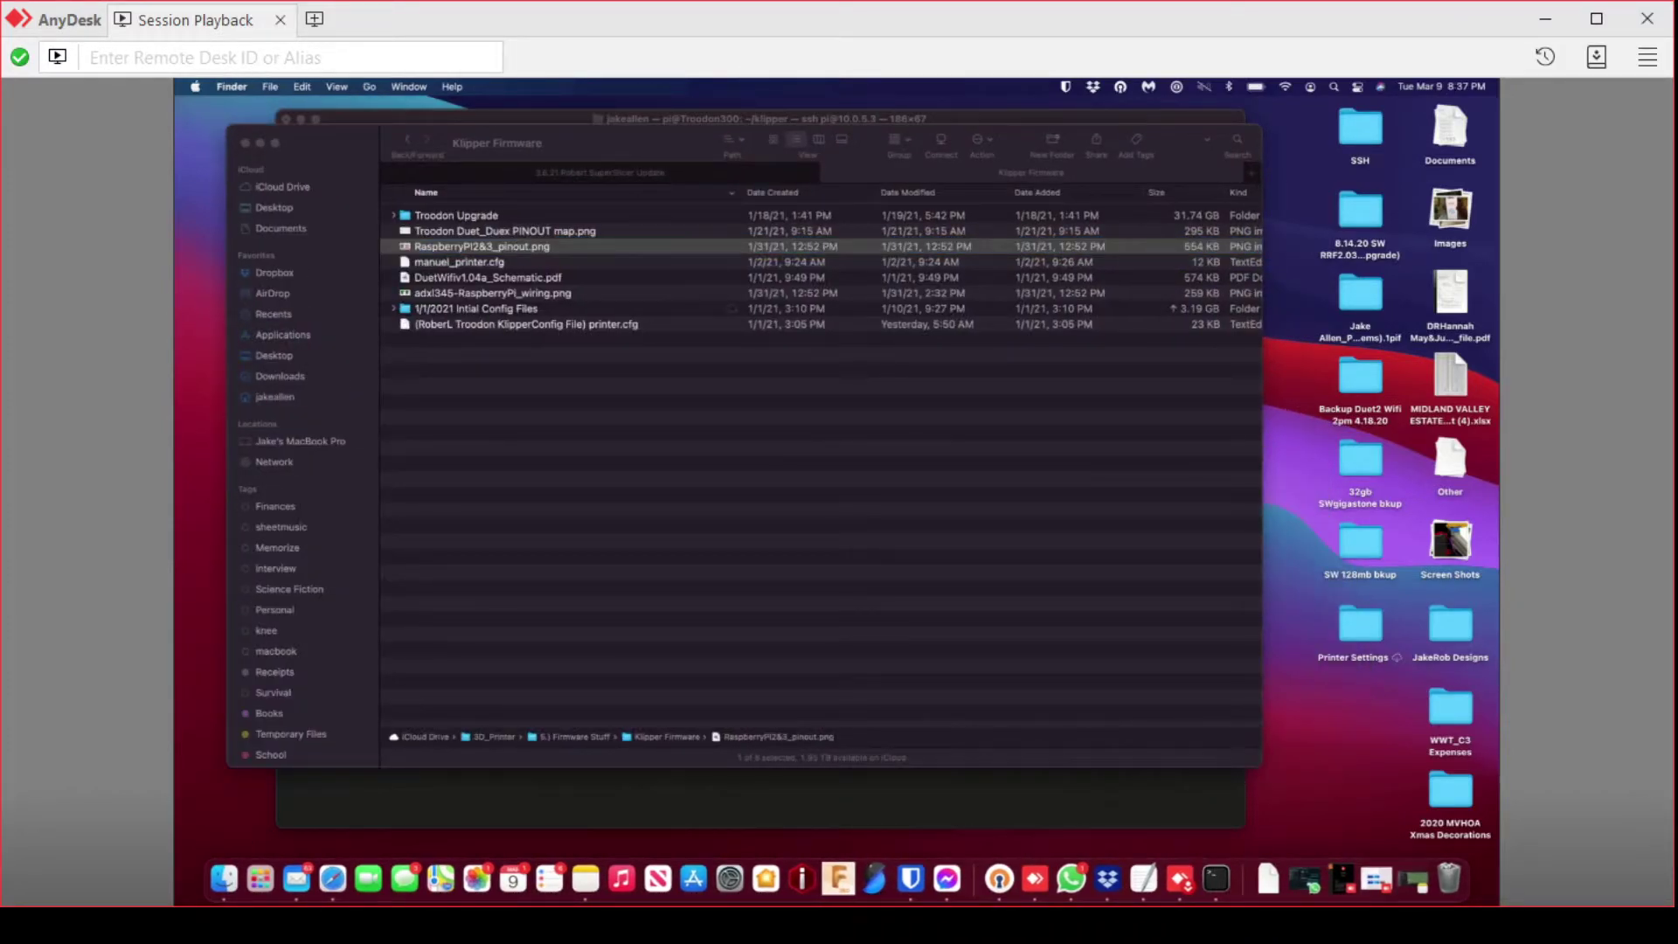
double_click(505, 231)
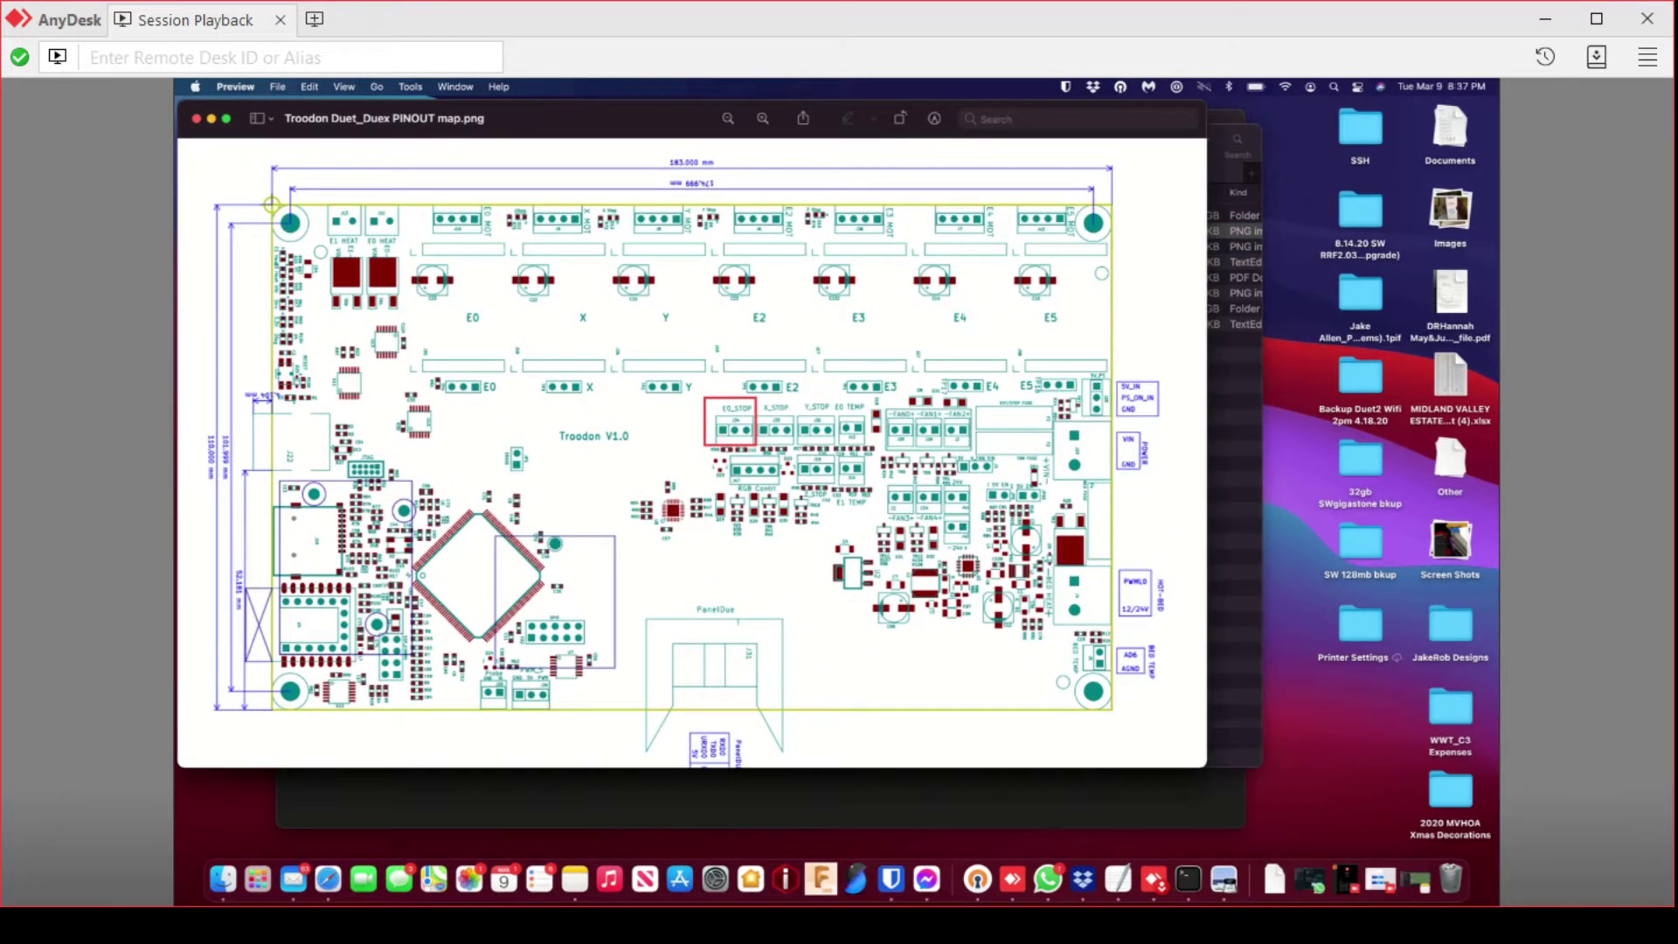
drag(469, 425, 575, 496)
click(1188, 878)
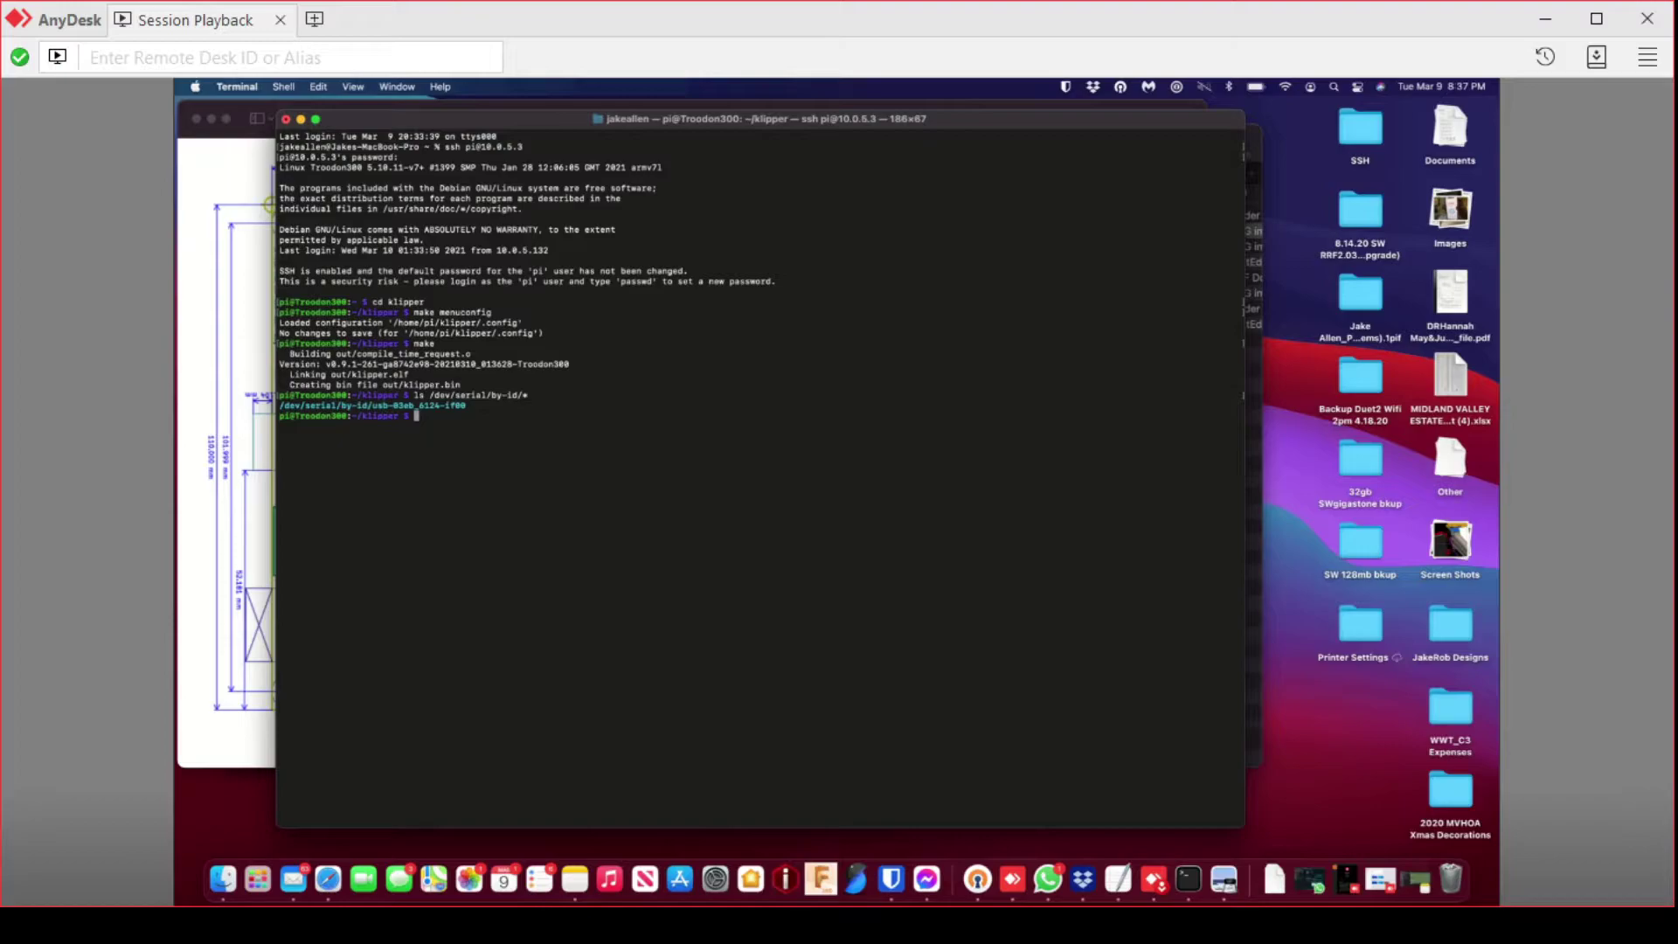
- Stop Klipper with sudo service klipper stop, entering the sudo password
text(sudo ser)
text(vice )
text(klipper sto)
text(p)
key(Return)
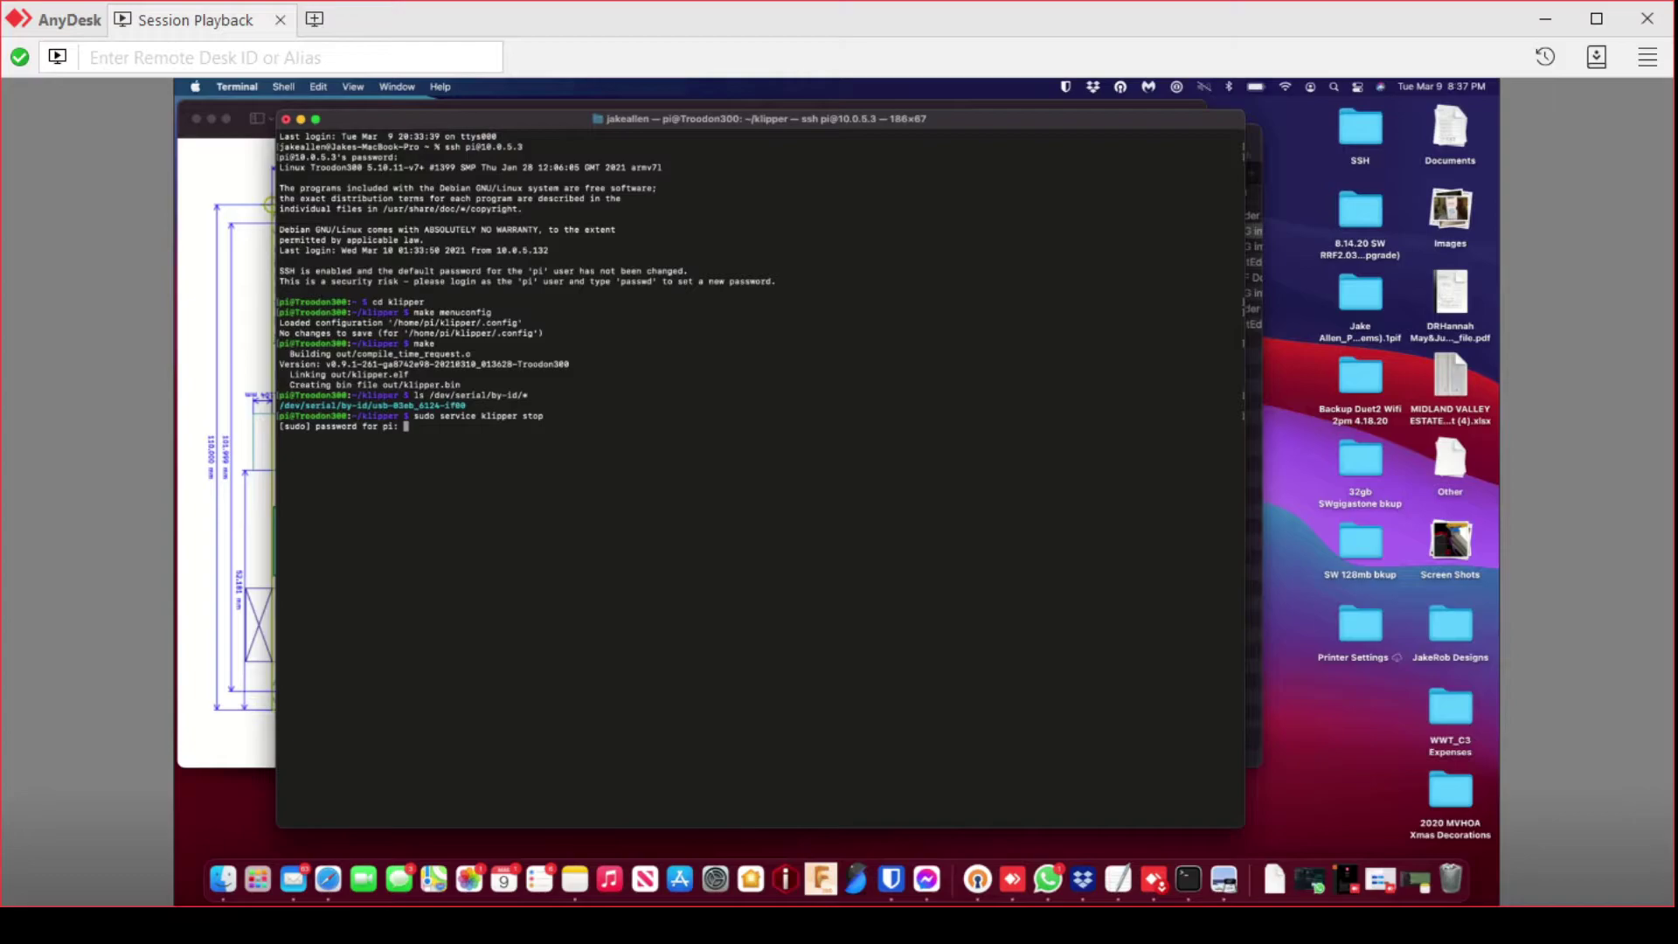
key(Return)
- Begin typing the make flash command with FLASH_DEVICE=/dev/serial/by
text(make flash fla)
key(BackSpace)
key(BackSpace)
key(BackSpace)
text(FLASH)
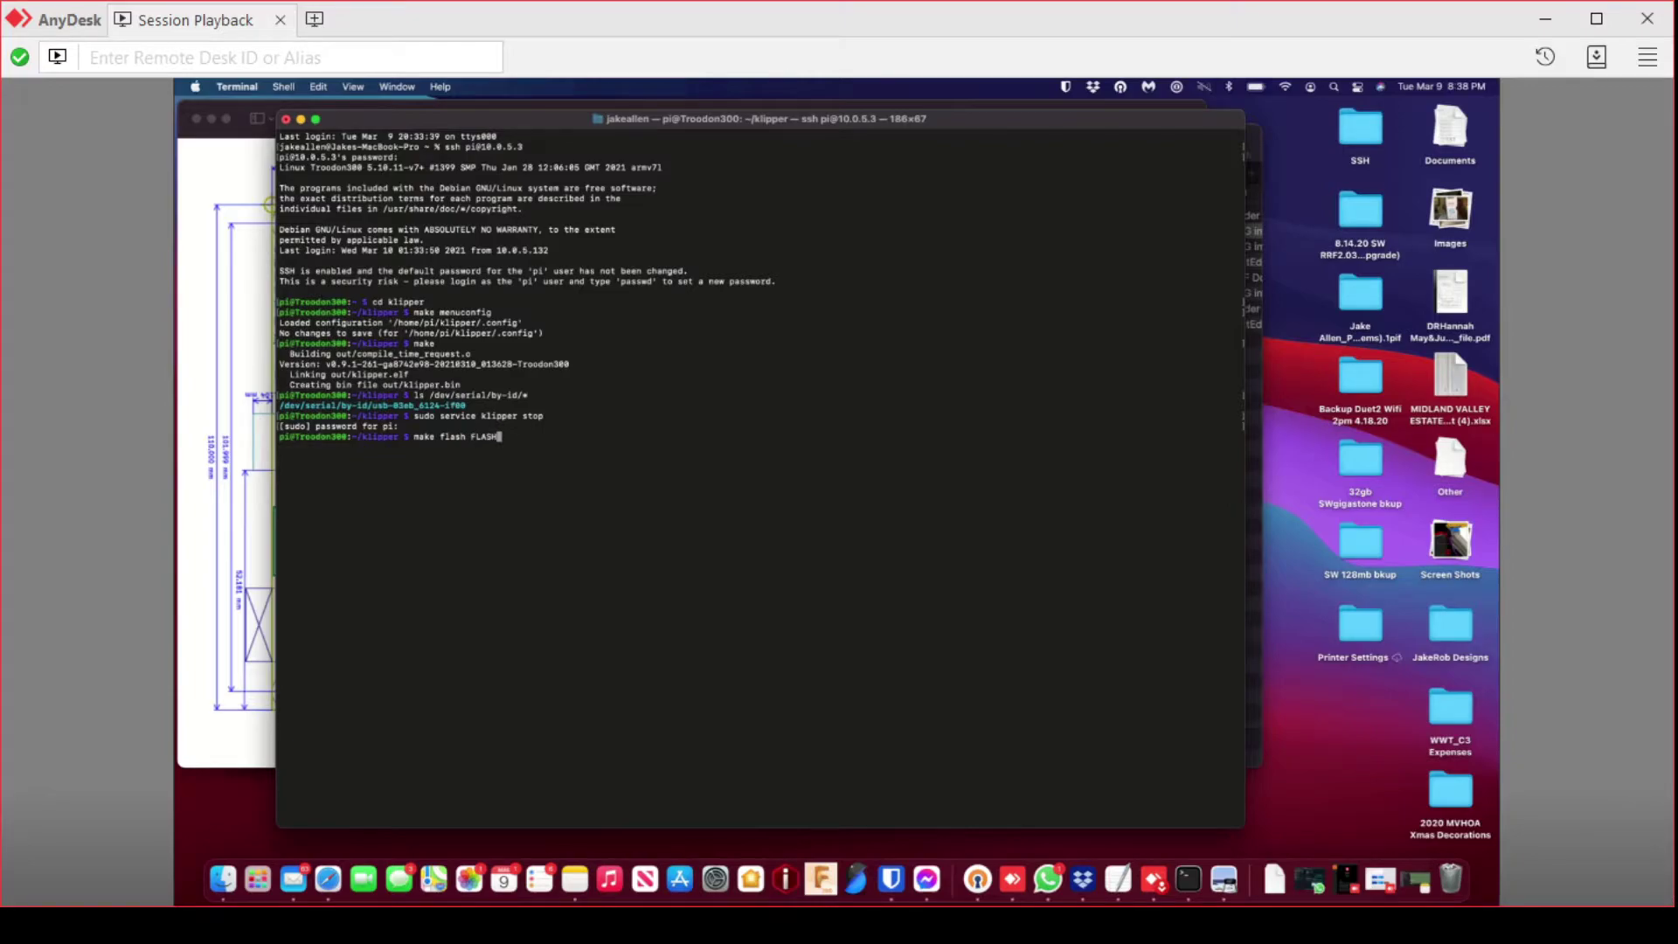
text(_DEVICE=/dev/serial/by/)
- Run make flash with FLASH_DEVICE=/dev/serial/by-id/usb-03eb_6124-if00
key(BackSpace)
text(-id/usb-03eb_6124)
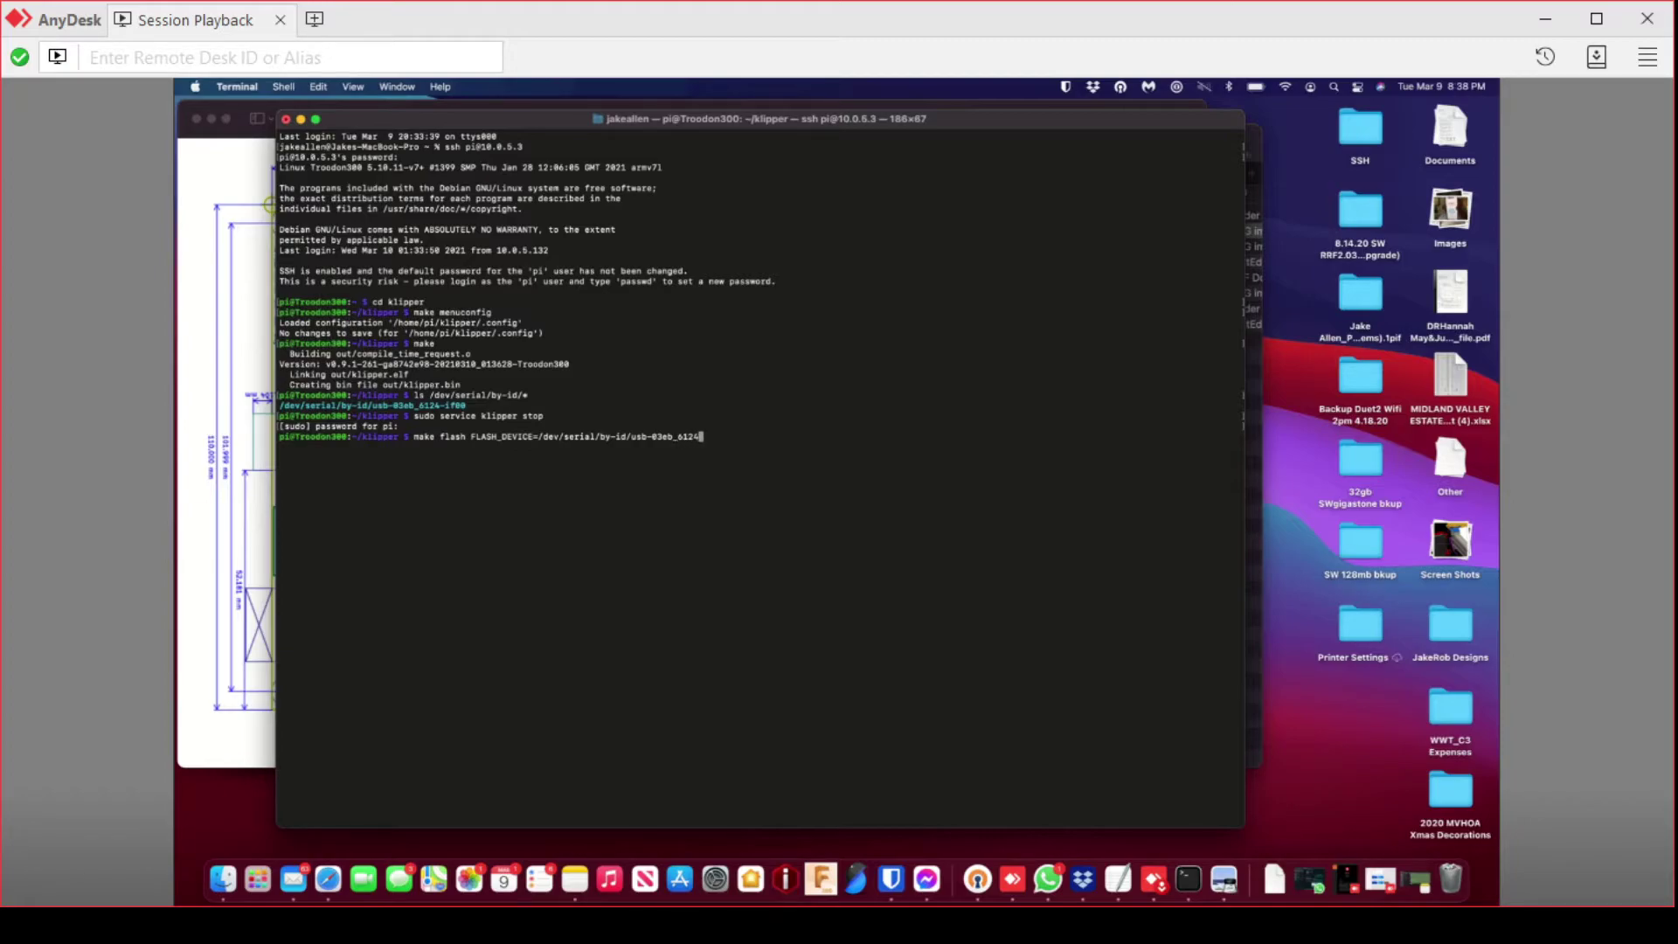
text(-if00)
key(Return)
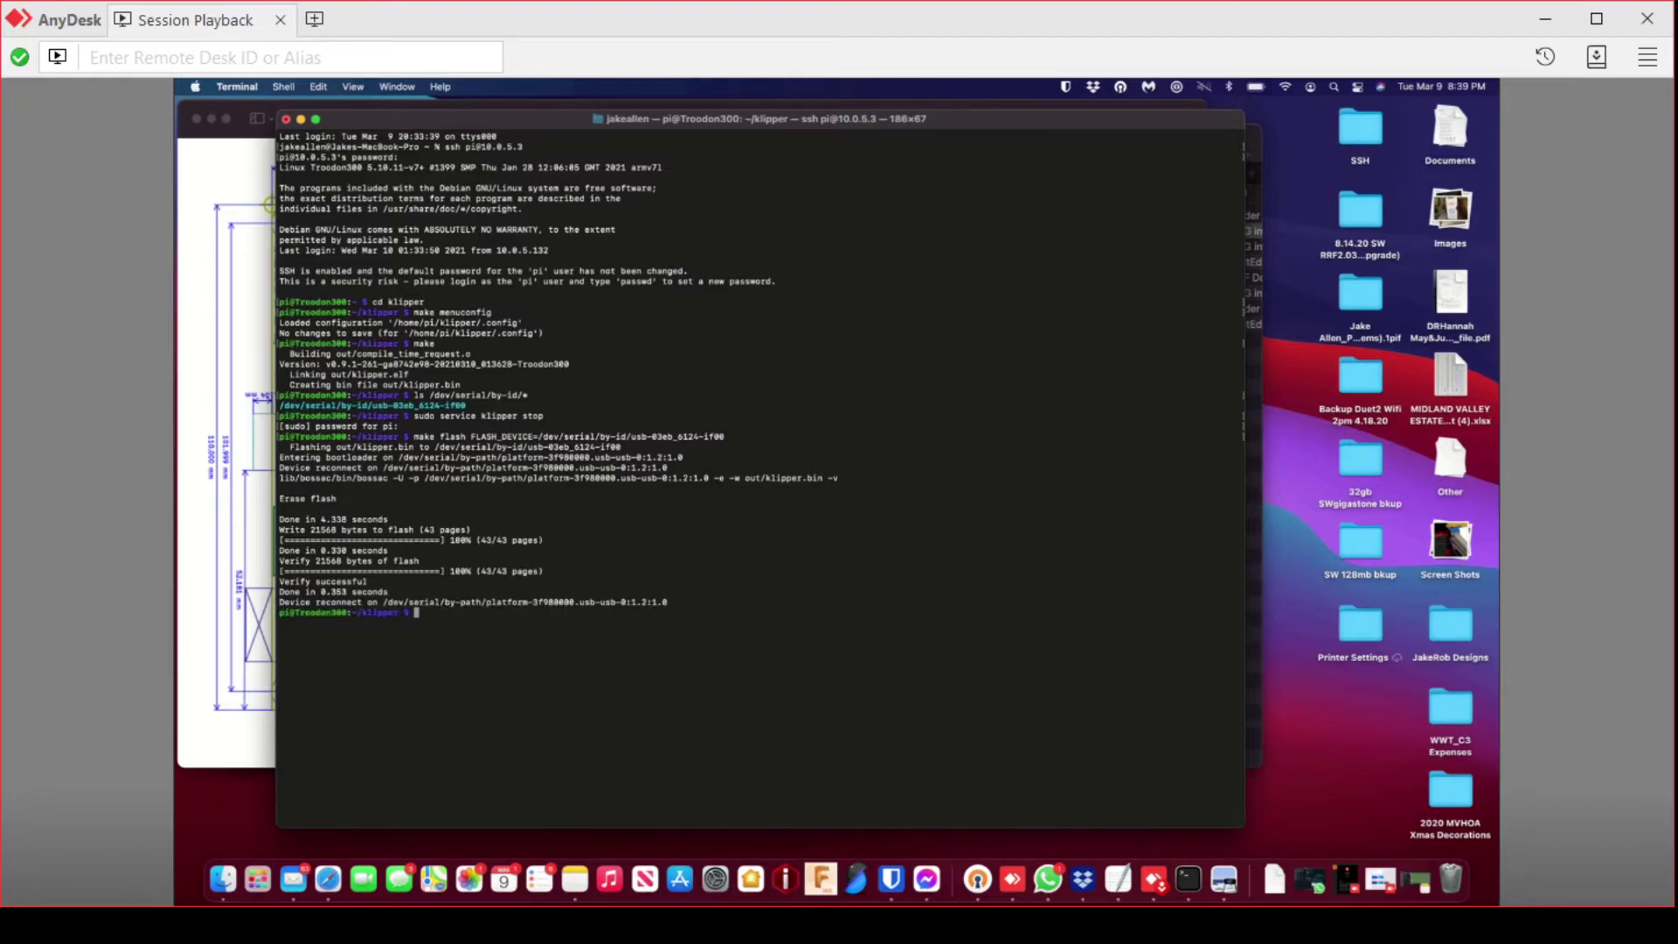
- Rerun the serial device listing and copy the new Klipper serial device path
key(Up)
key(Up)
key(Up)
key(Return)
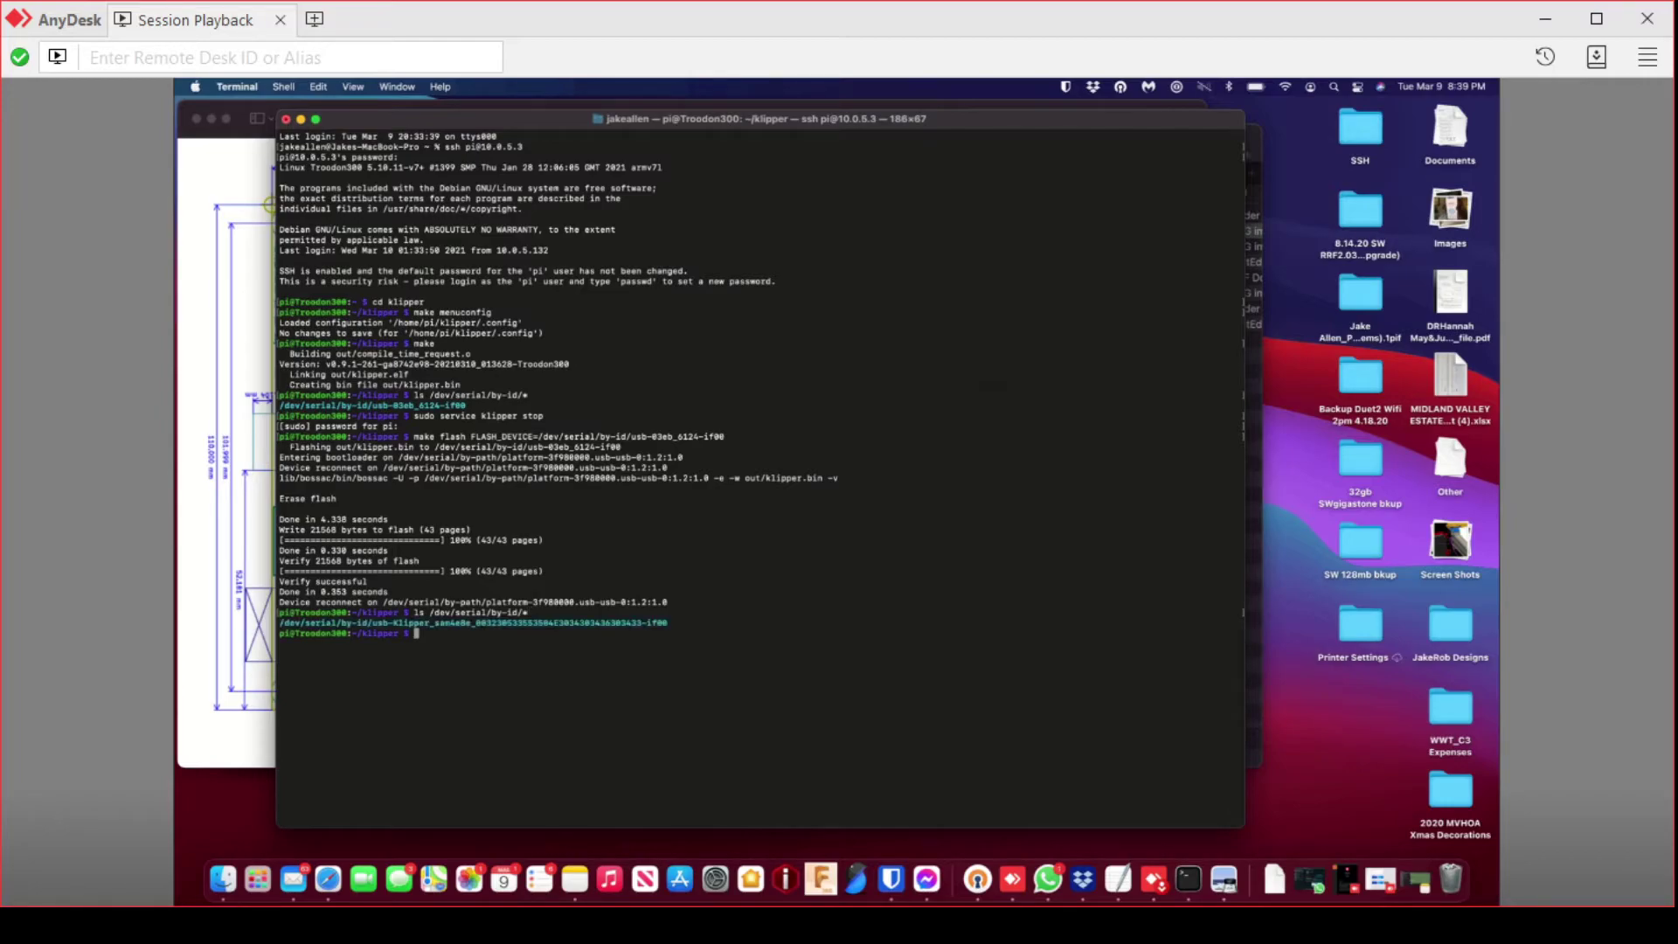
drag(667, 622, 281, 622)
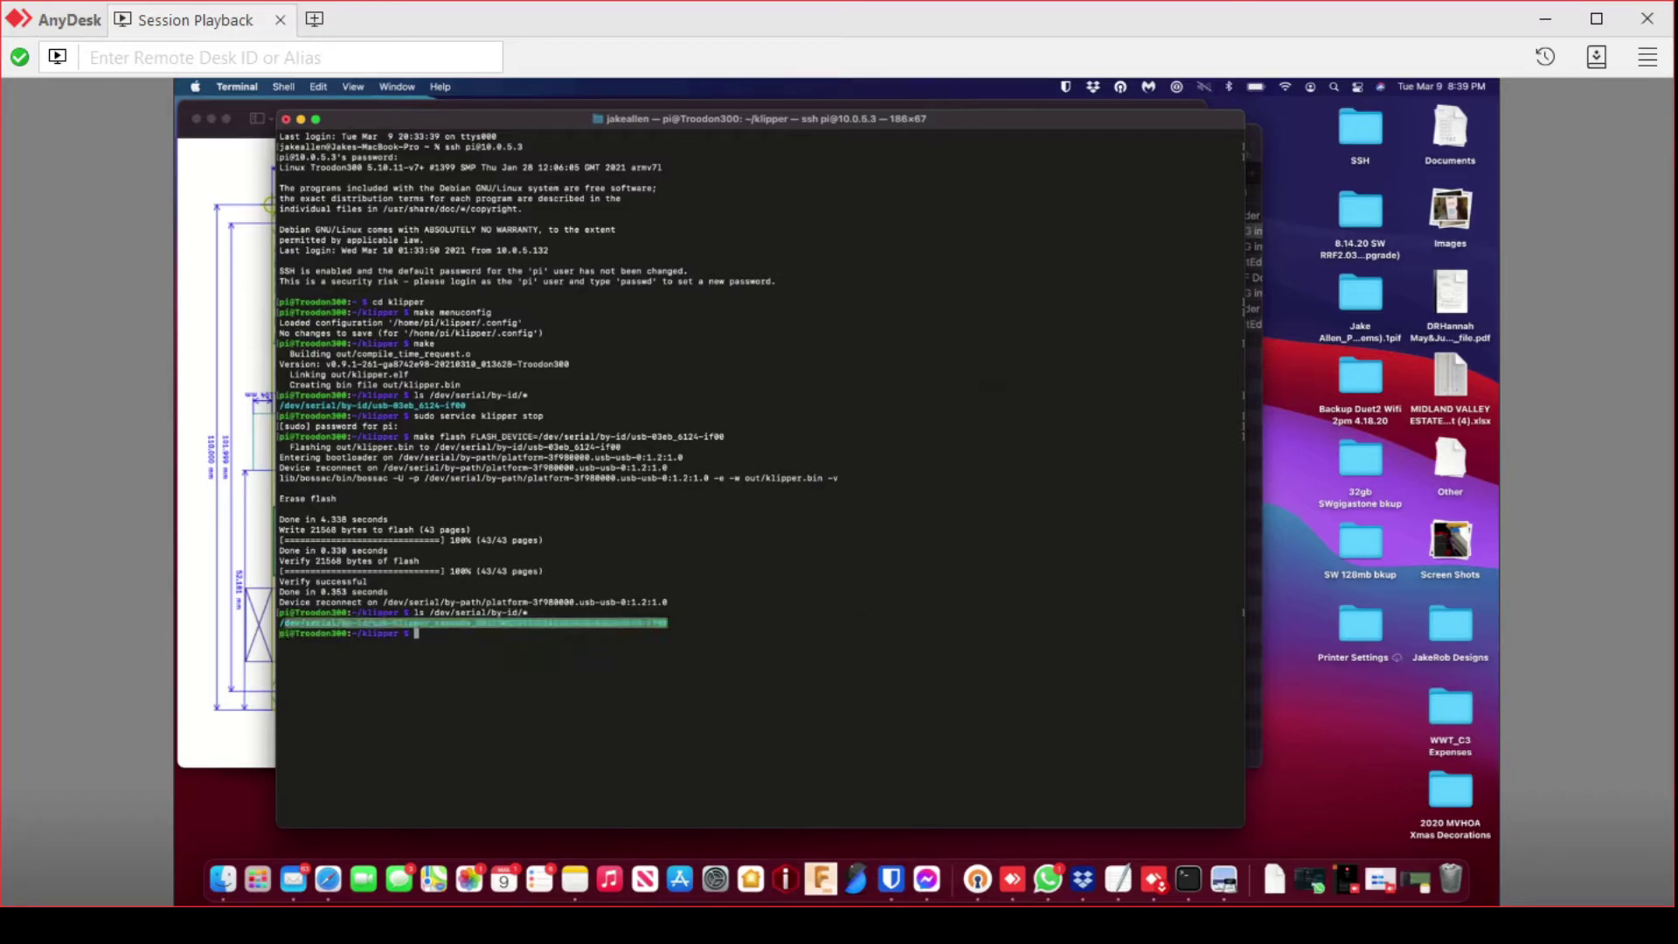
right_click(289, 622)
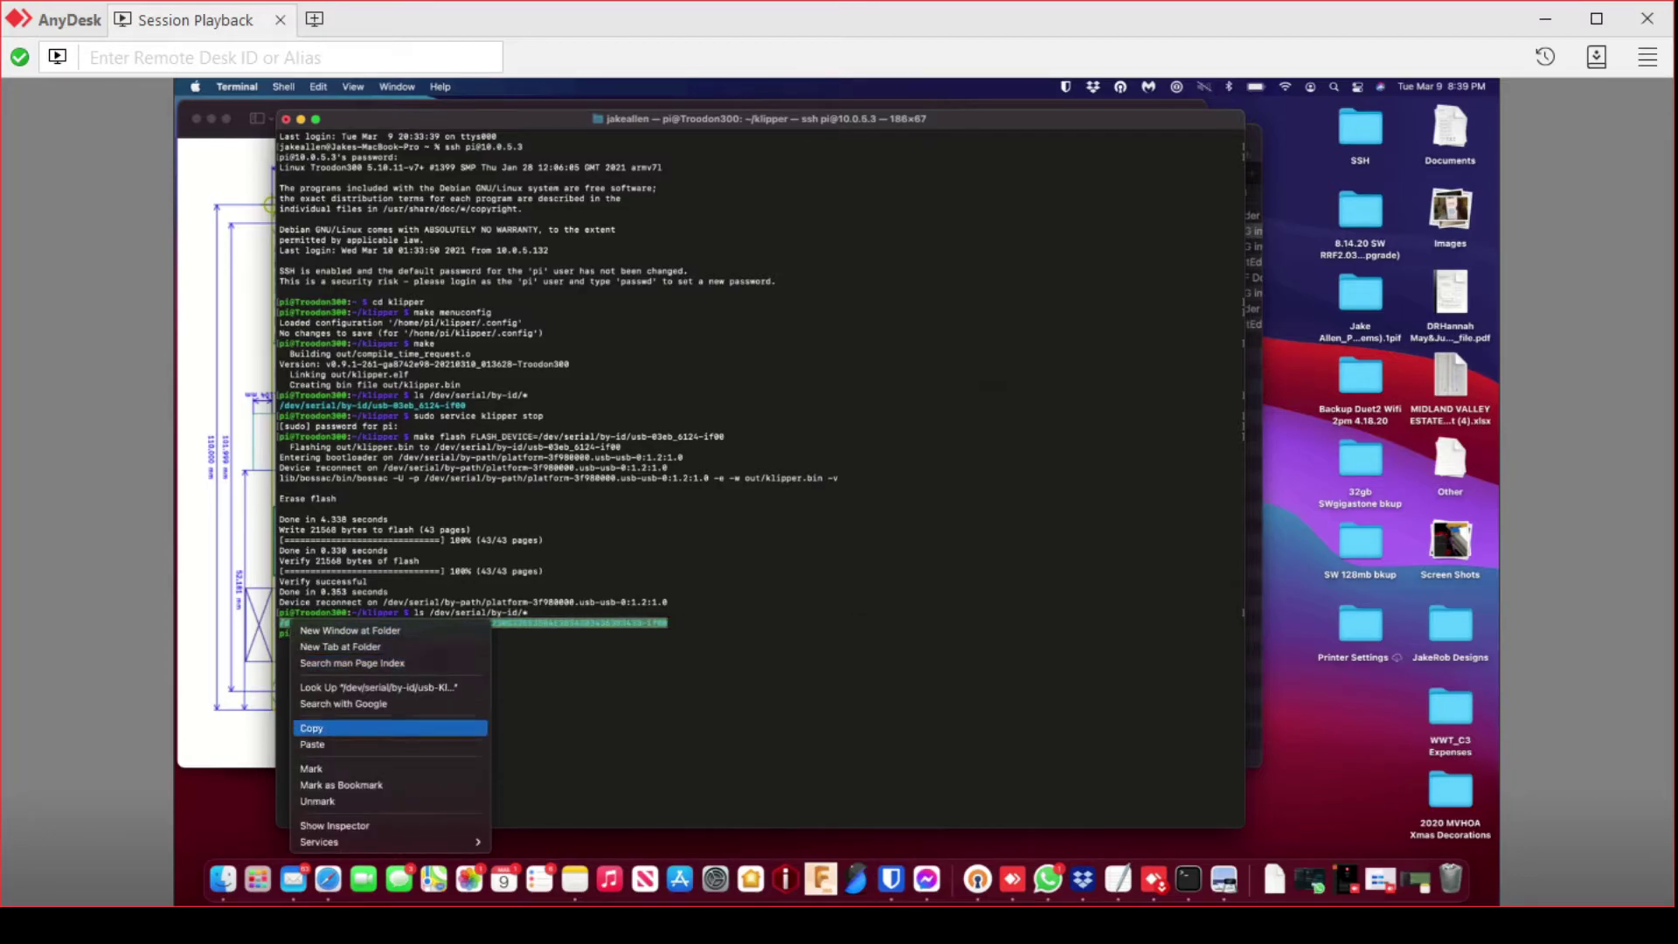
click(311, 727)
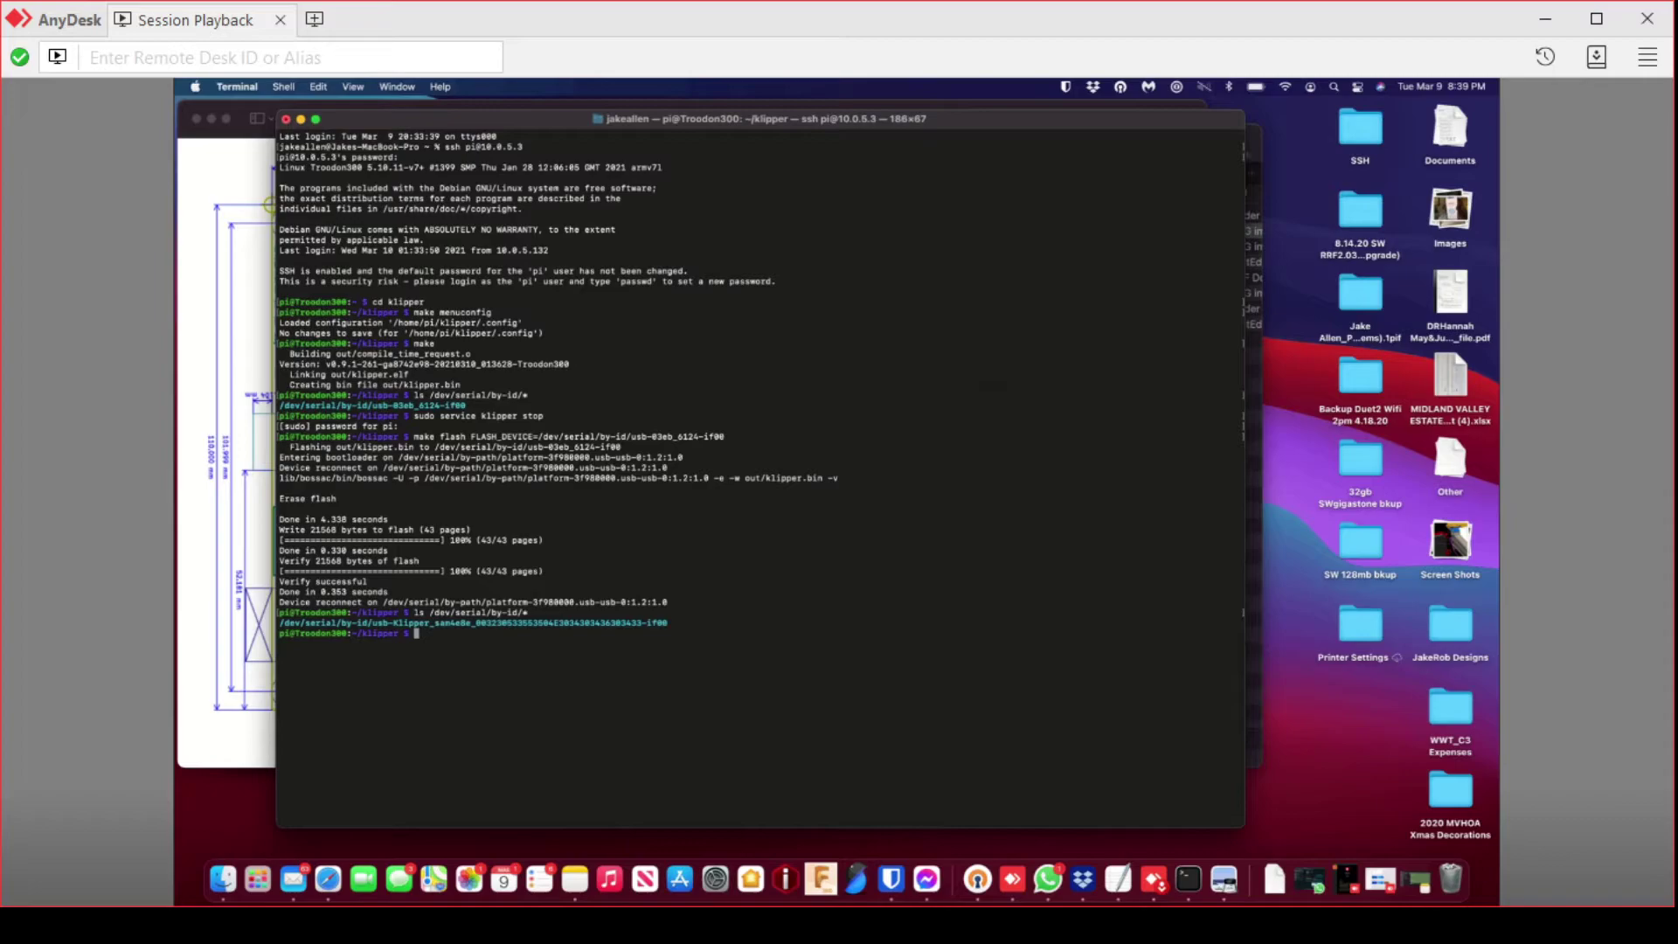
- Start Klipper again with sudo service klipper start
text(sudo sef)
key(BackSpace)
text(rvice)
text(klipper start)
key(Return)
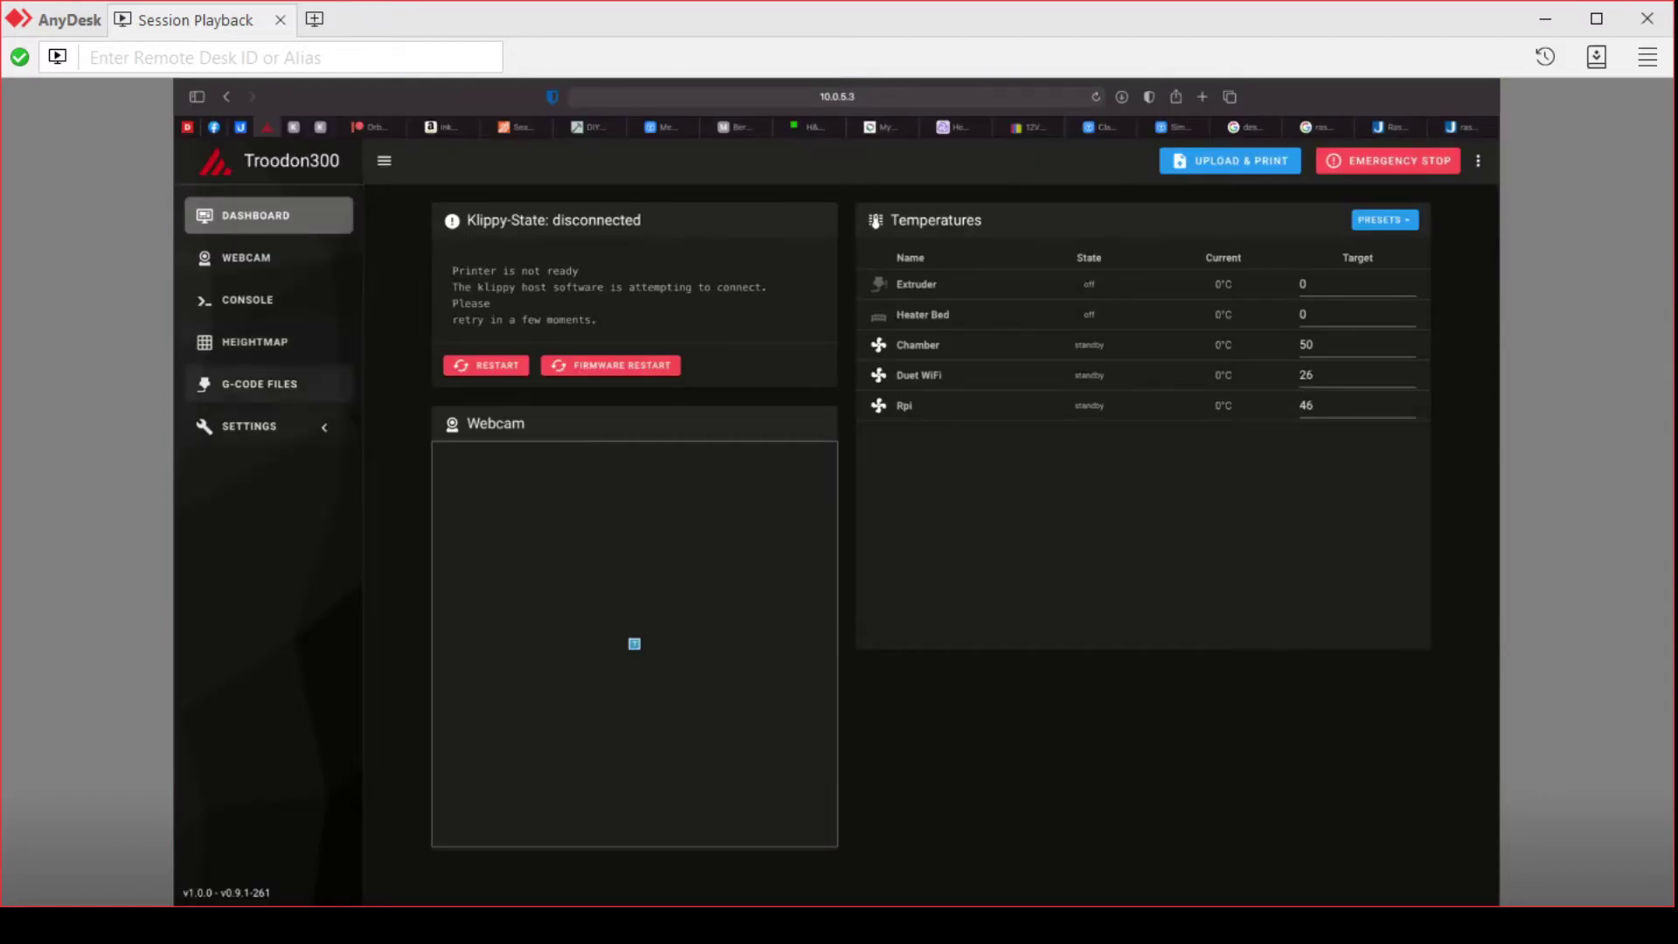
- Open printer.cfg from Machine settings and select the [mcu] serial path on line 93
click(253, 425)
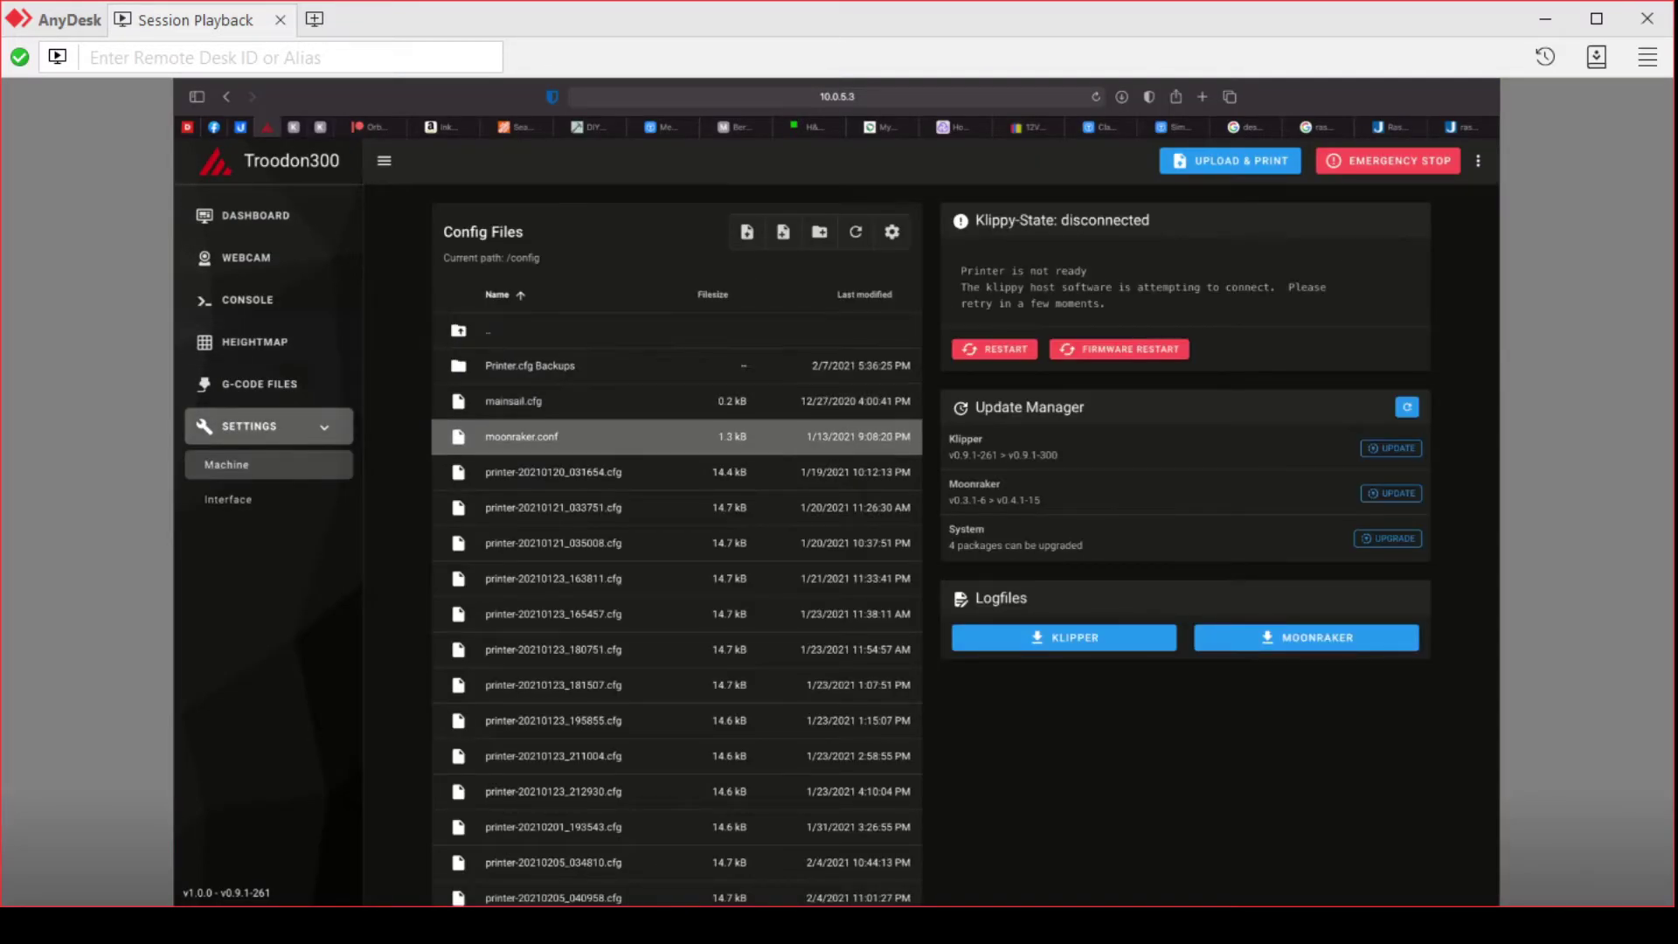
scroll(524, 684, down, 9)
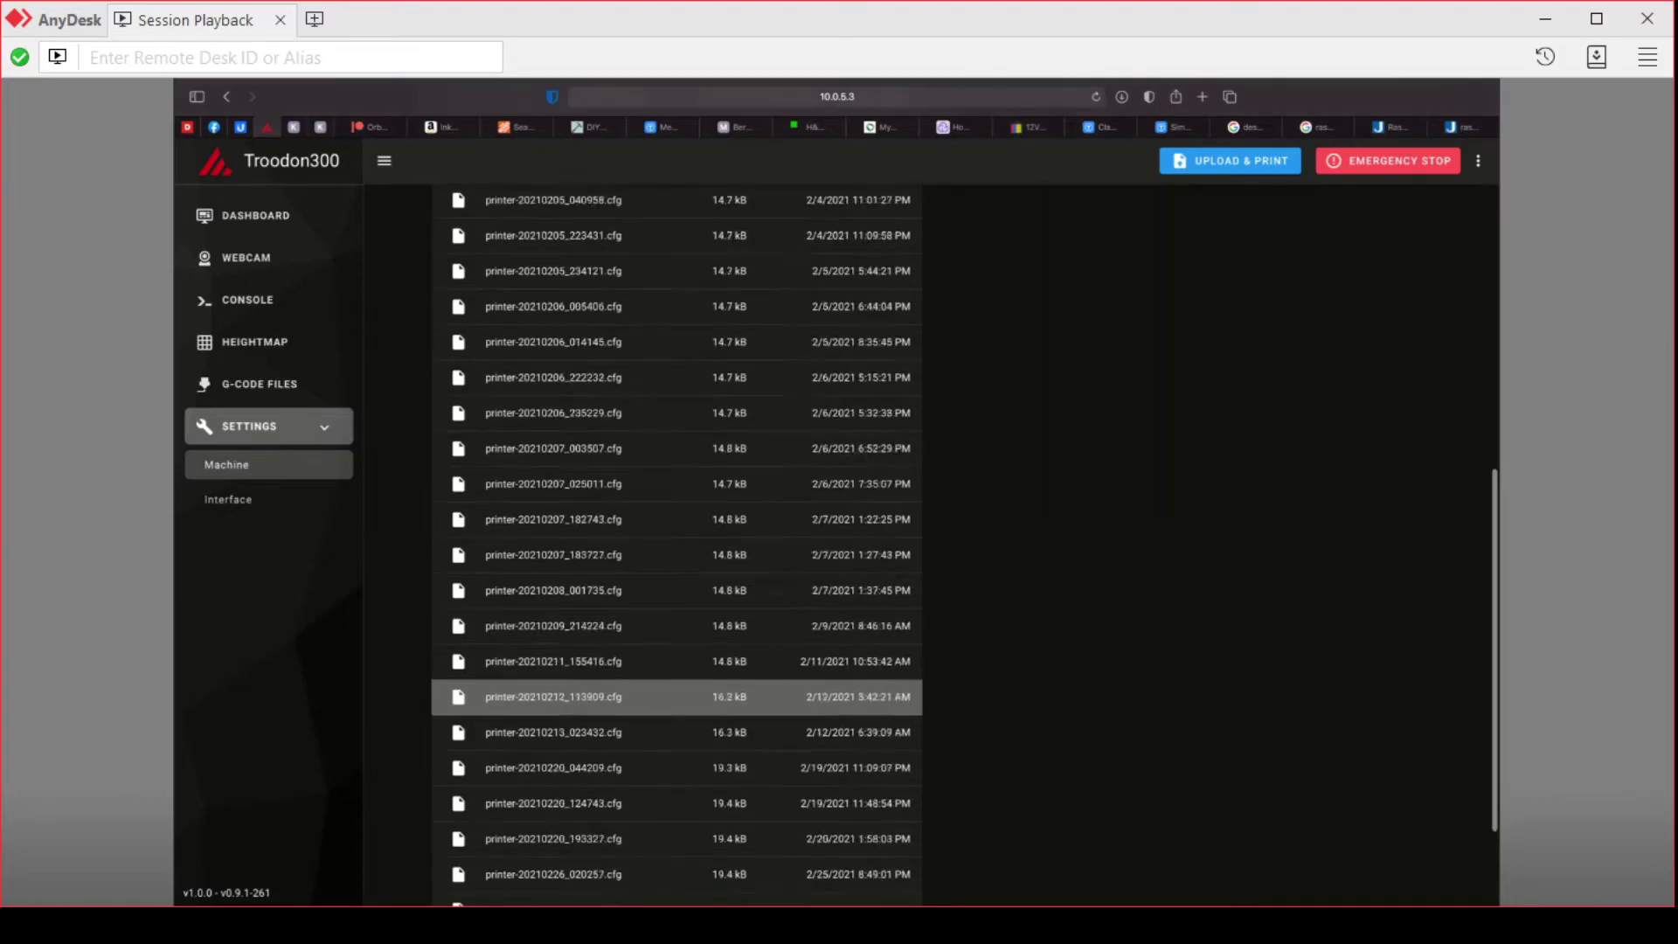
click(525, 790)
key(Escape)
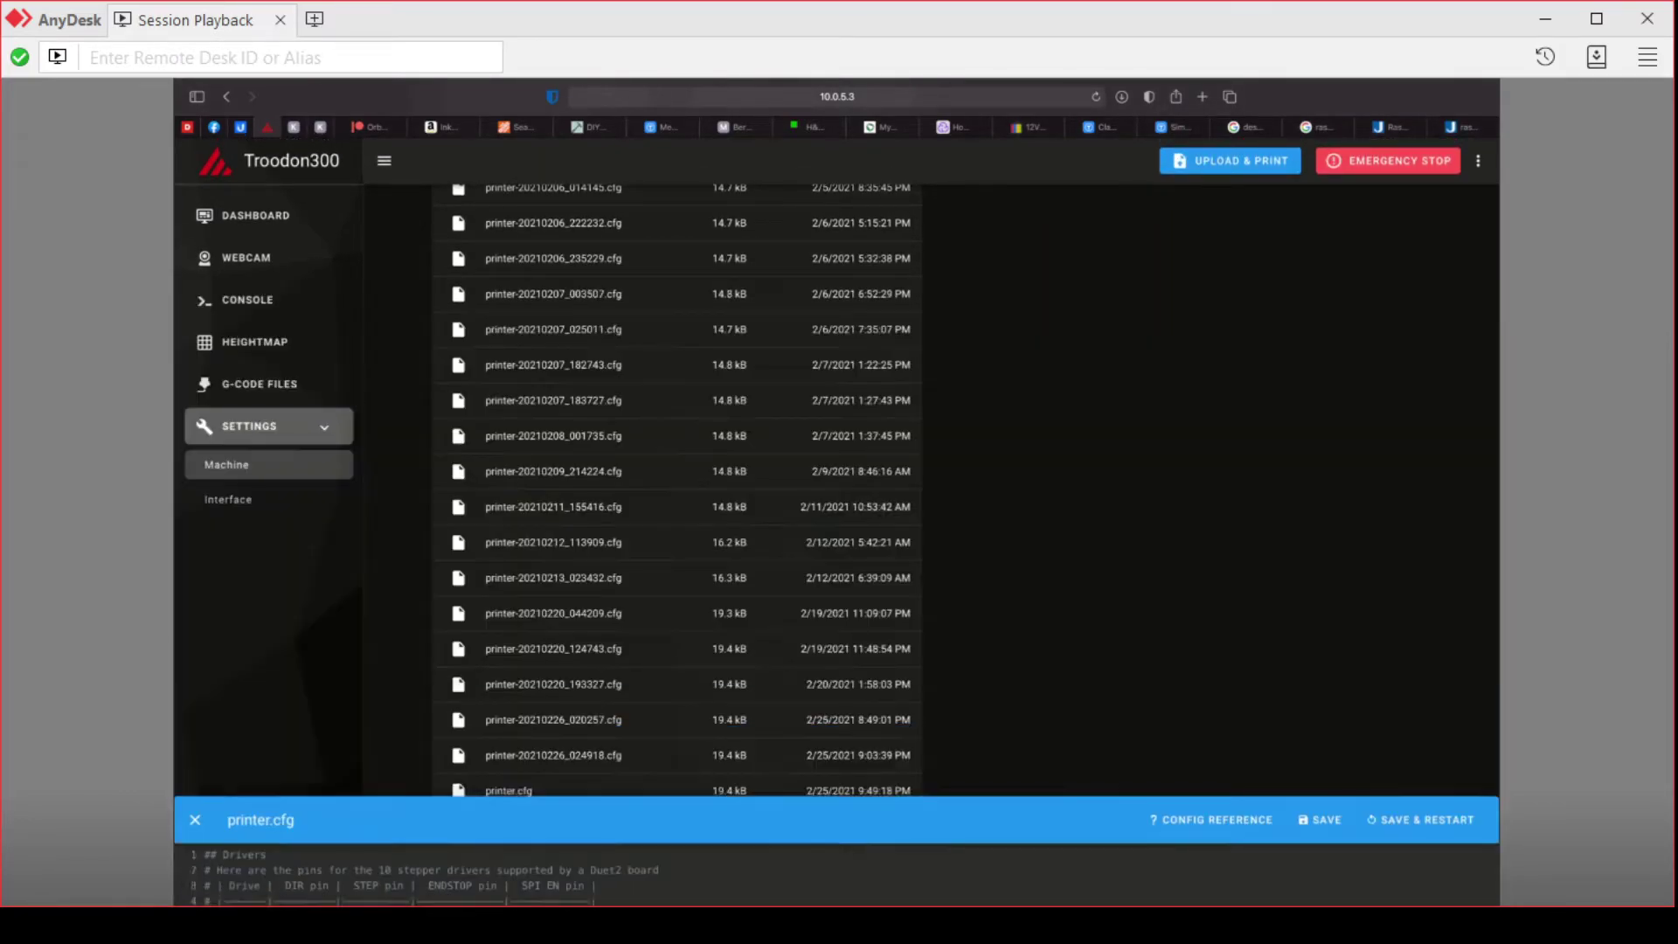
click(524, 790)
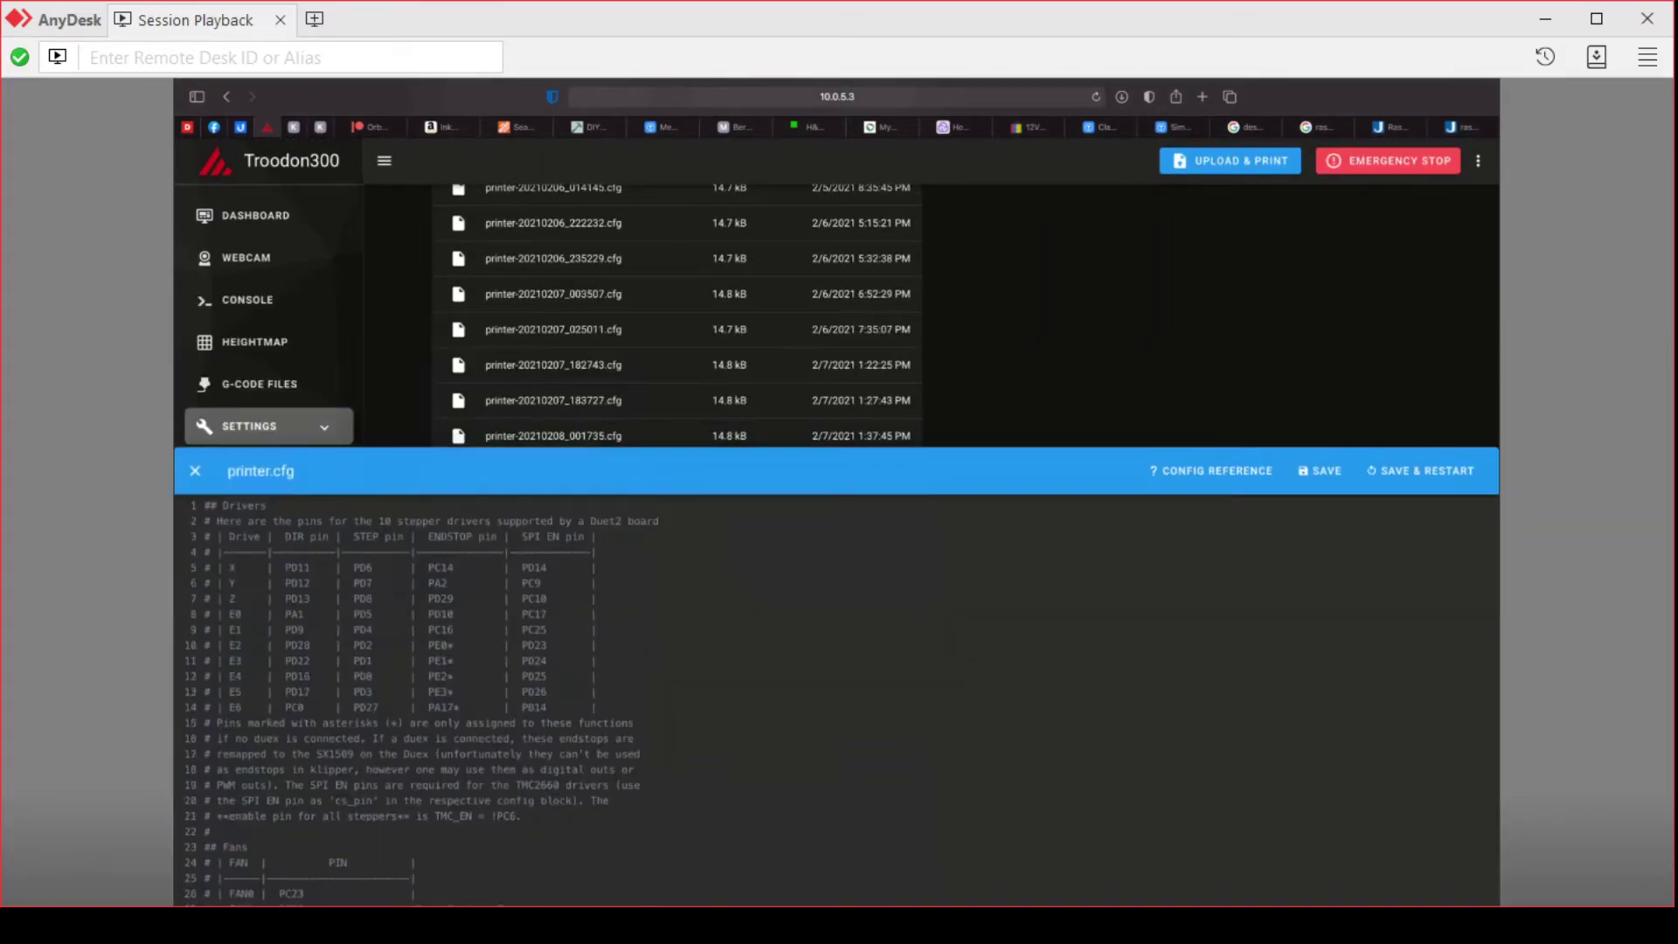
scroll(836, 542, down, 12)
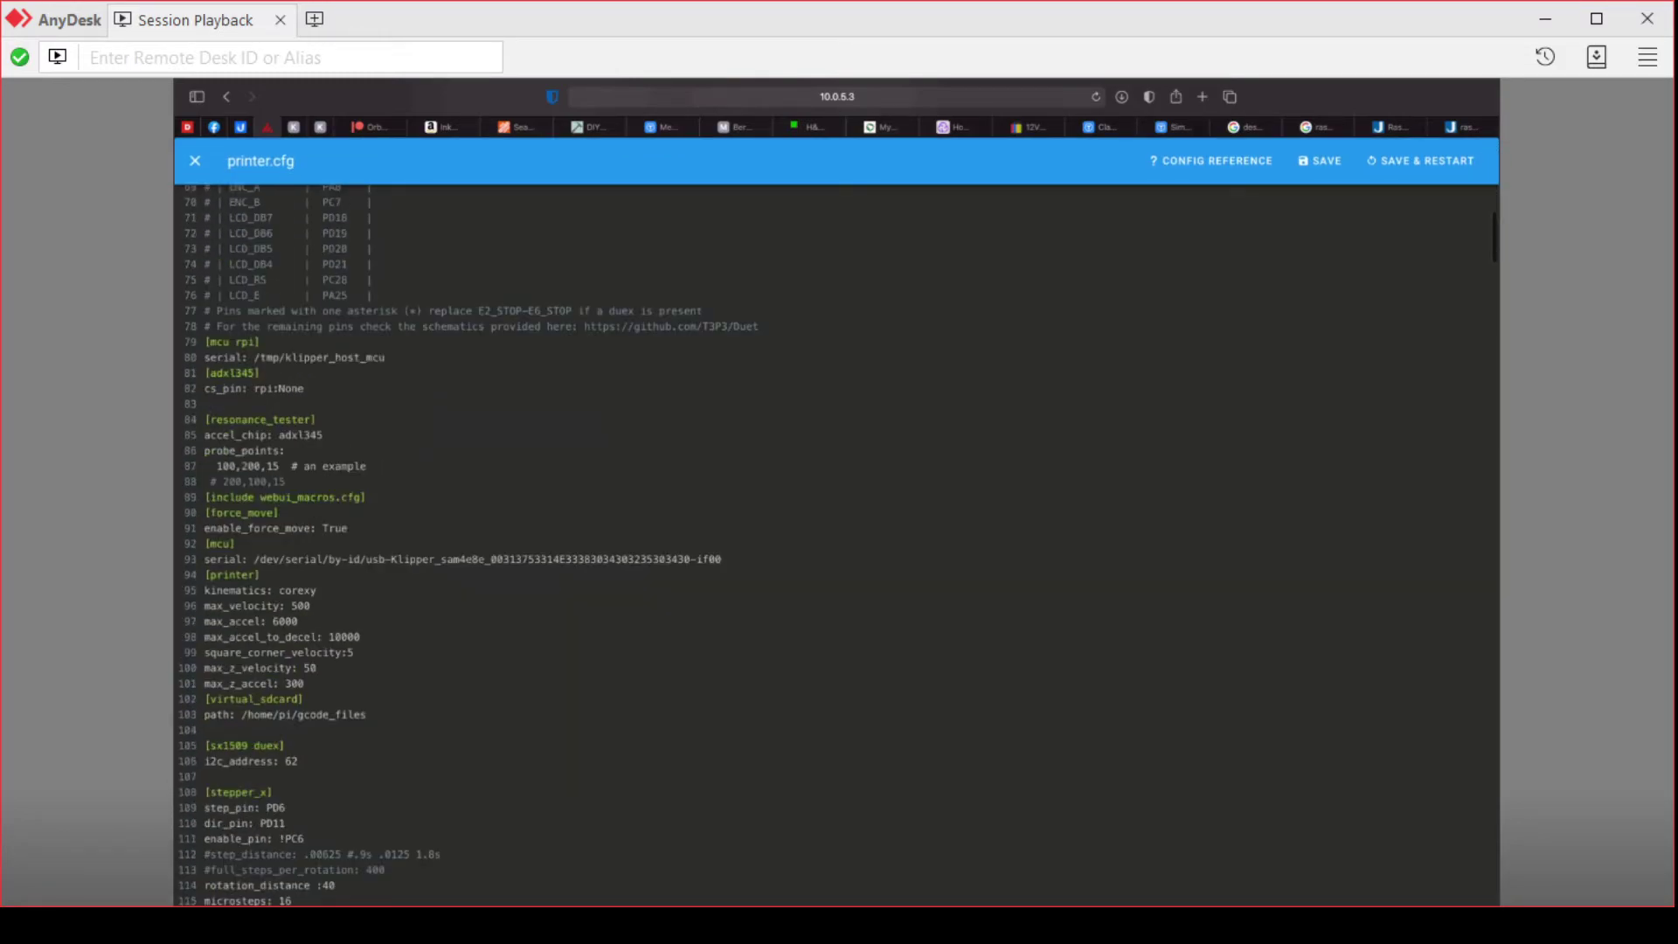
drag(253, 560, 721, 559)
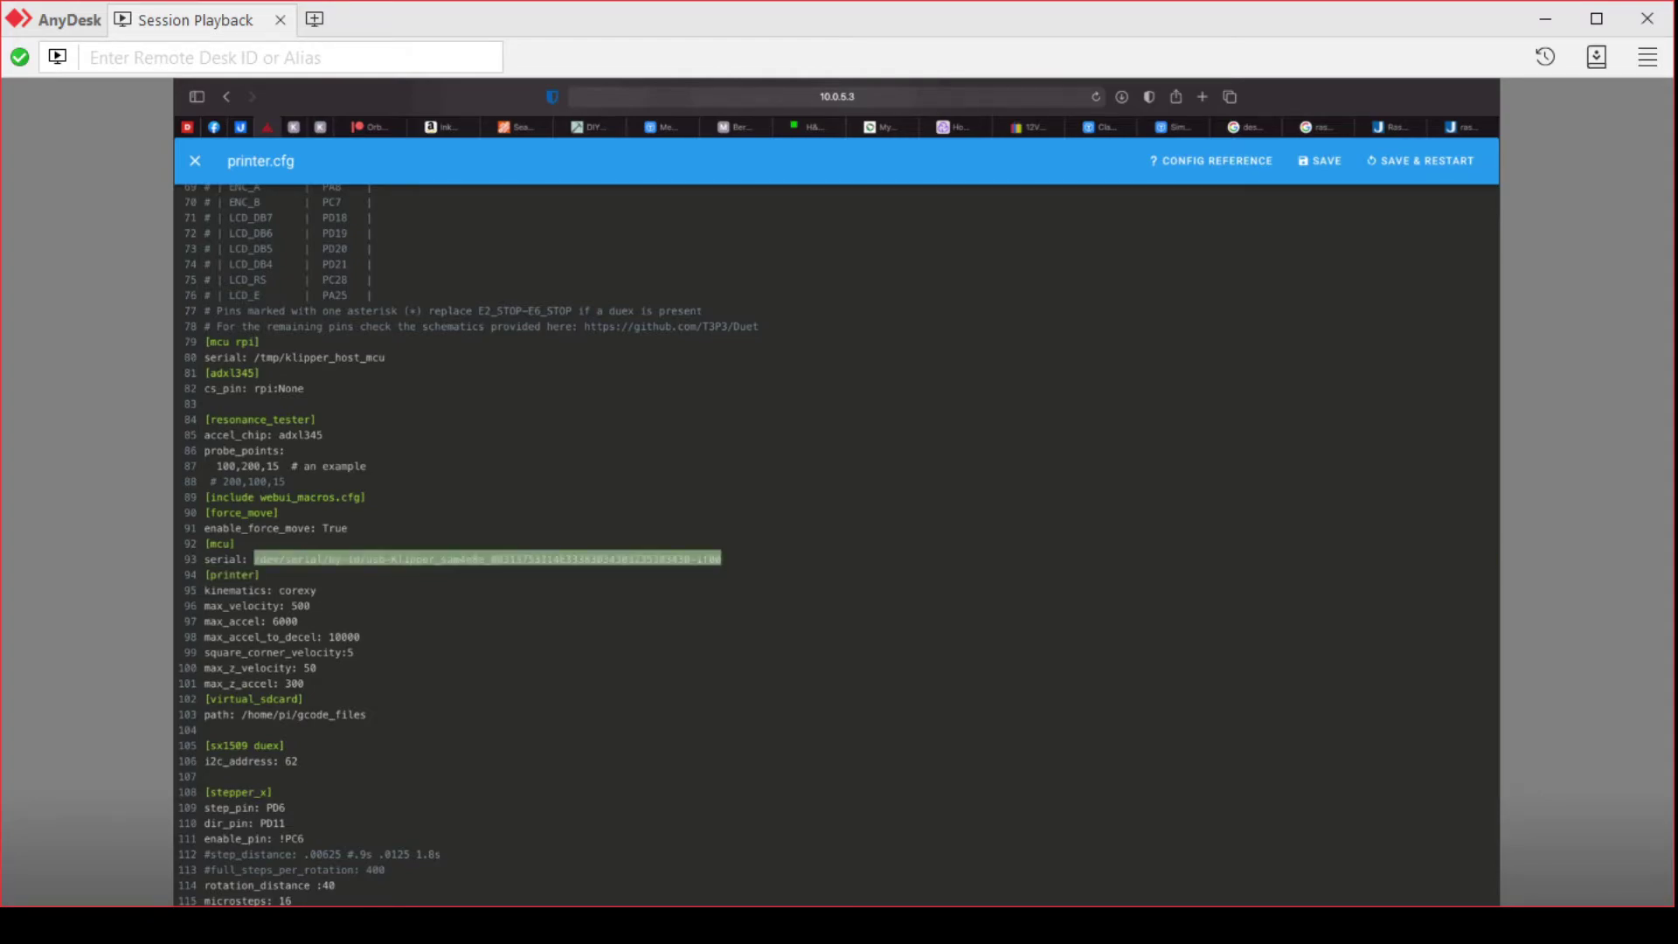
- Save and restart printer.cfg, then reopen it and scroll to the [mcu] section
click(1420, 161)
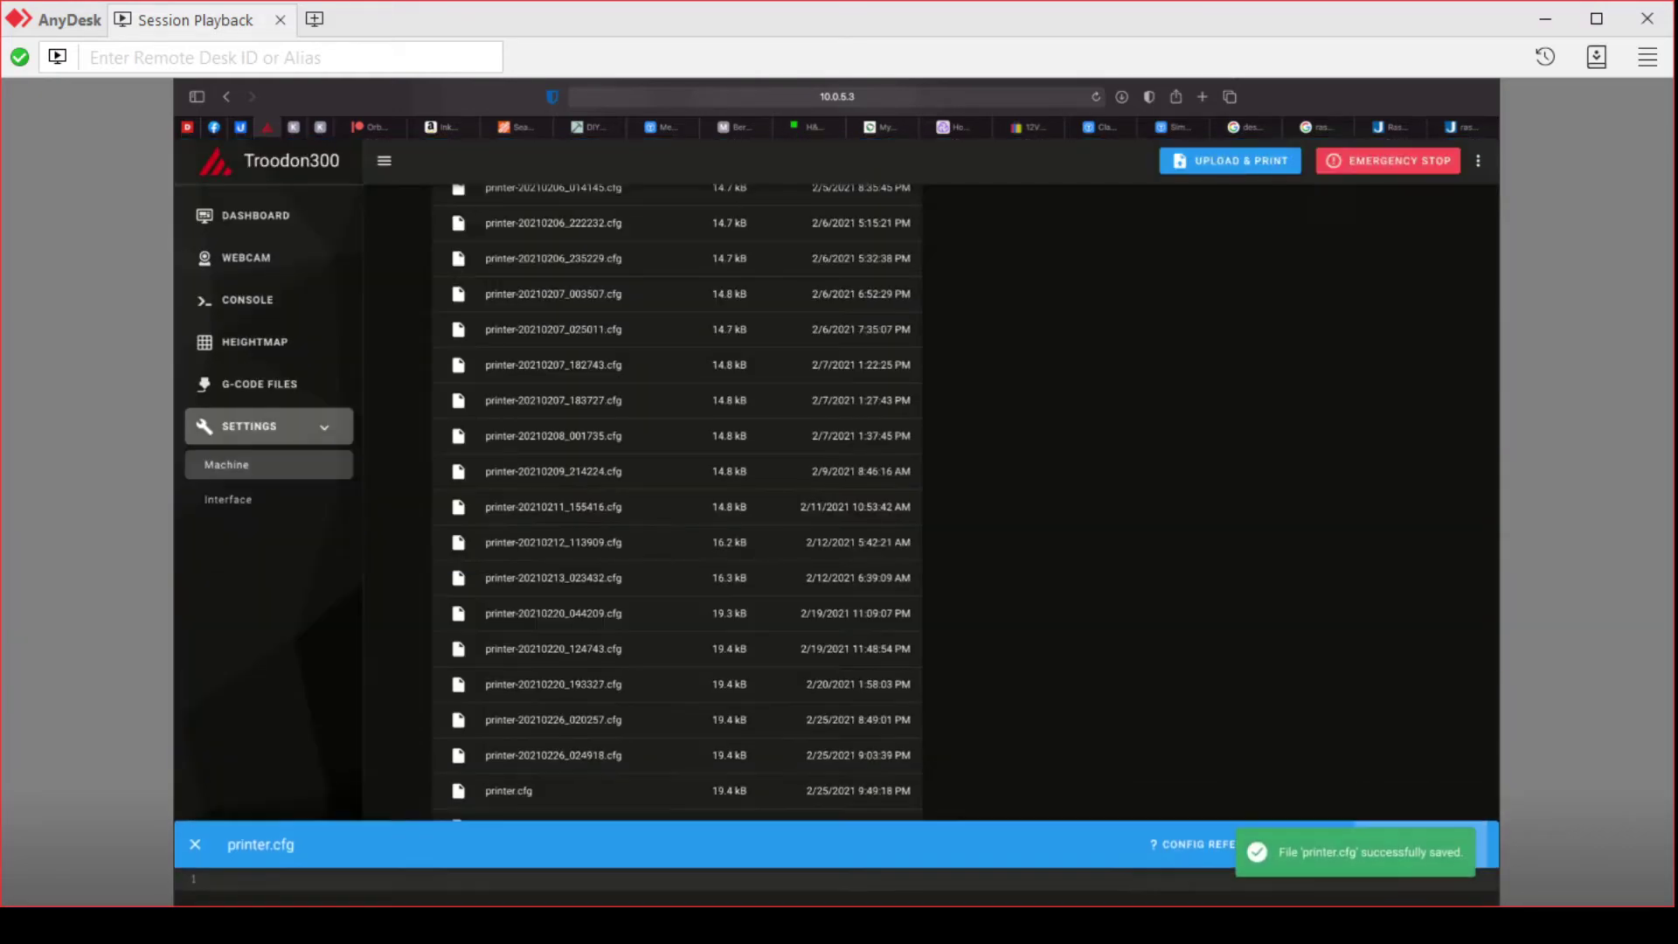
click(255, 215)
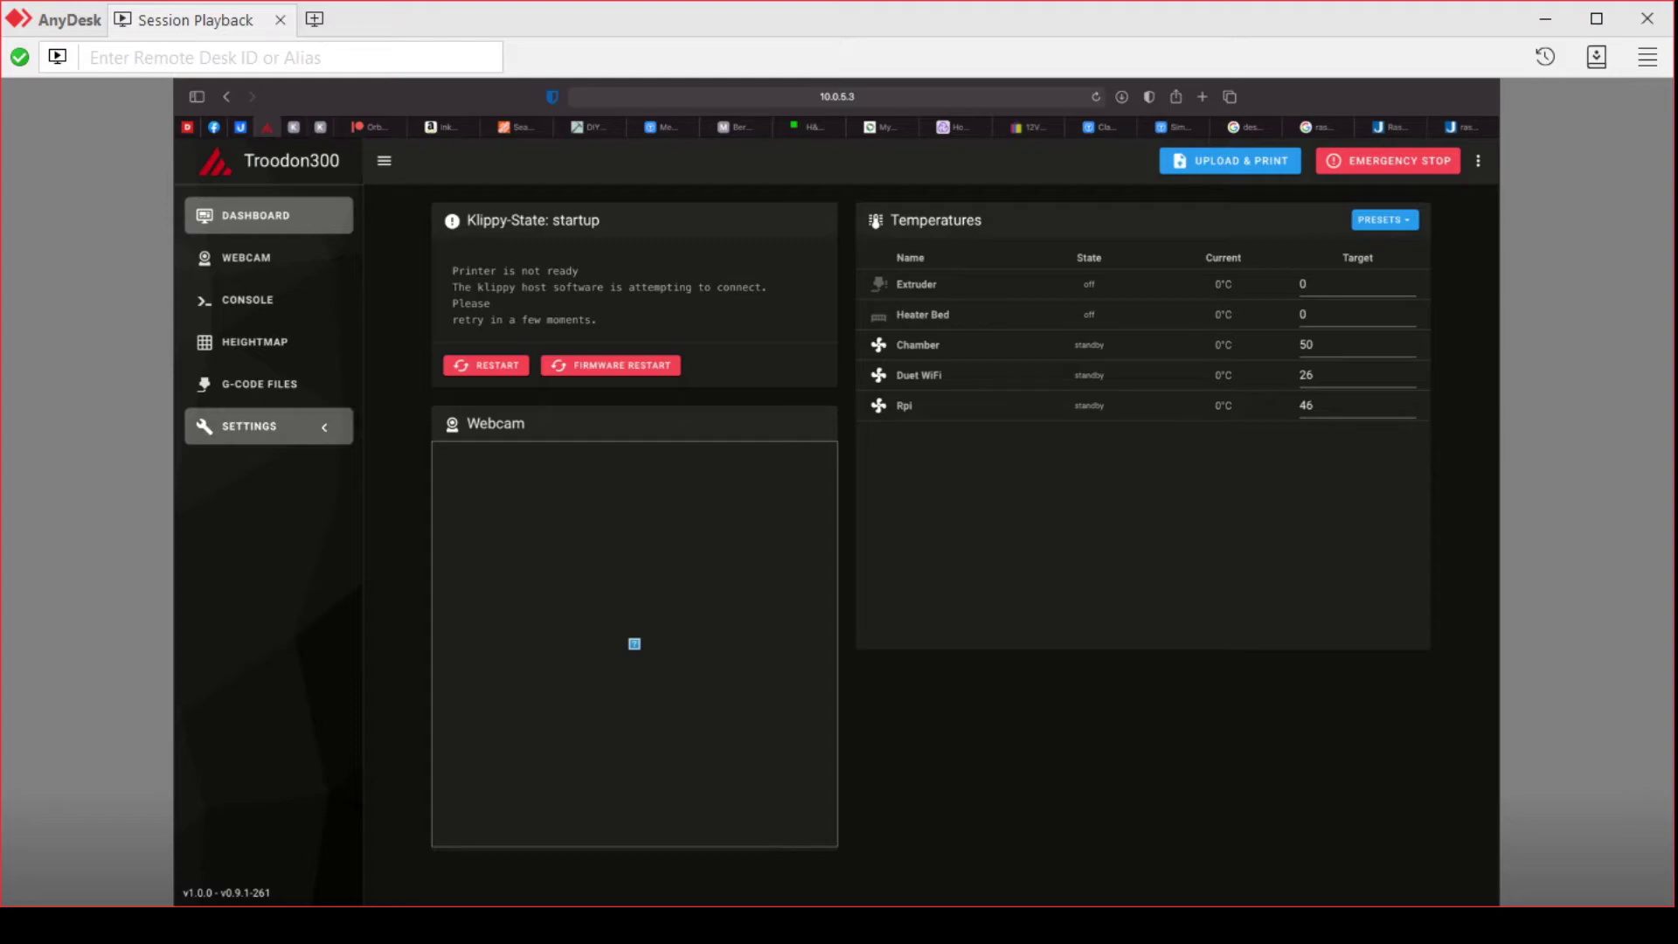
click(268, 426)
scroll(677, 791, down, 10)
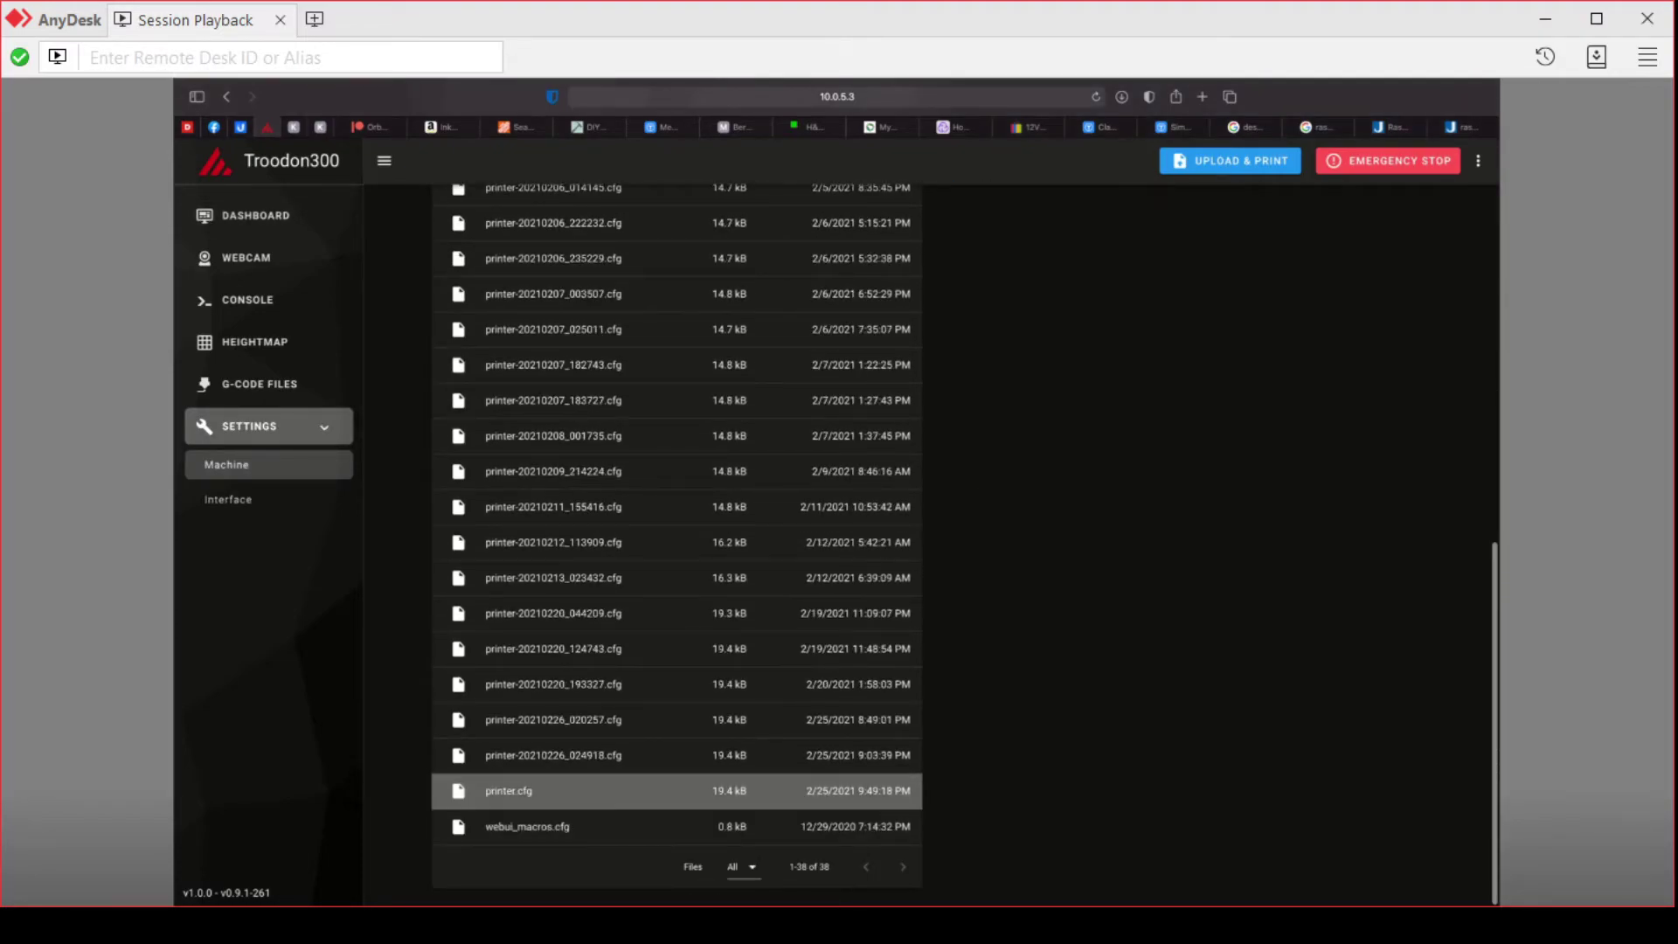
click(508, 791)
scroll(678, 790, down, 8)
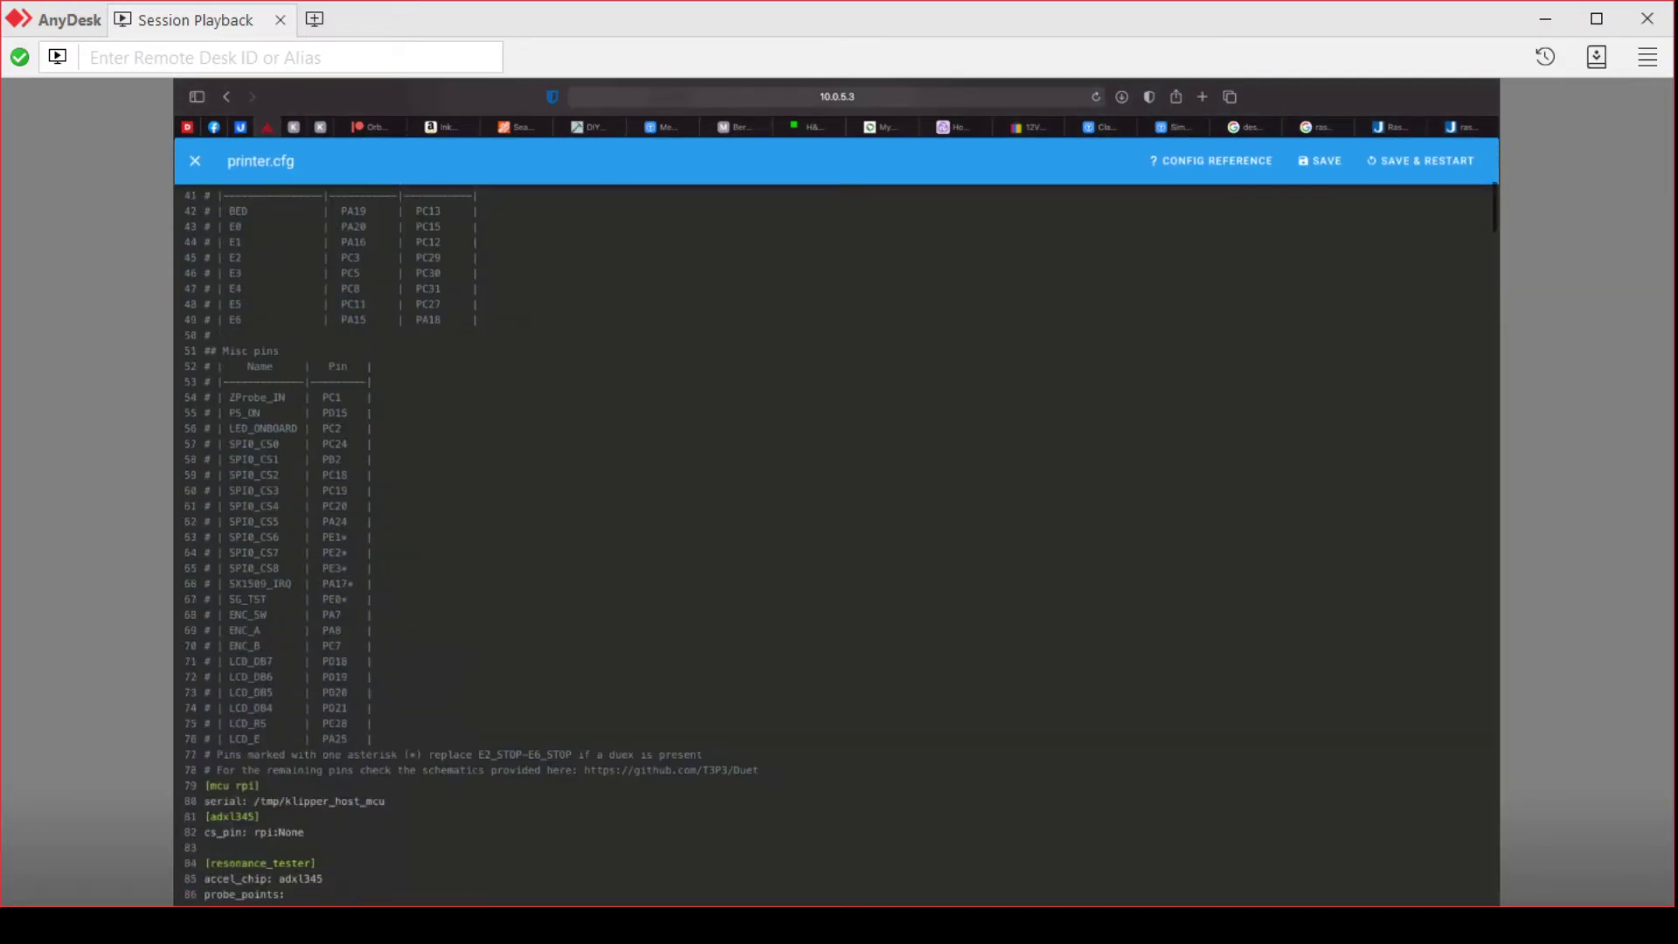
scroll(836, 542, down, 5)
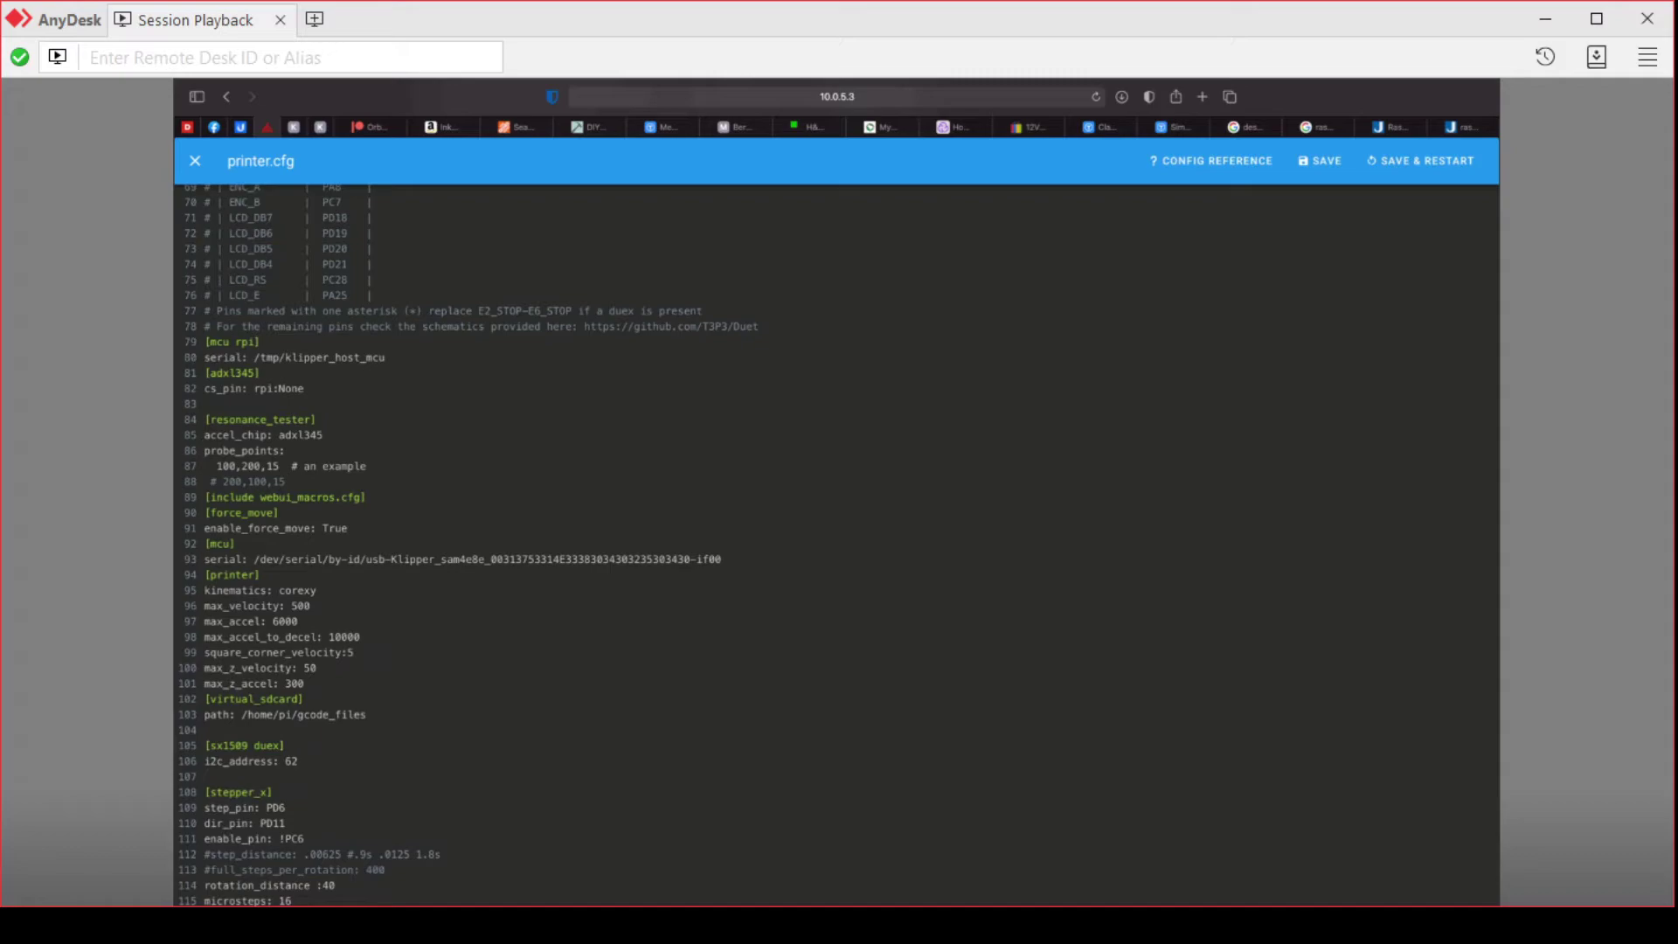
- Paste the new usb-Klipper_sam4e8e ID over the line 93 serial value and Save & Restart
drag(254, 559, 690, 559)
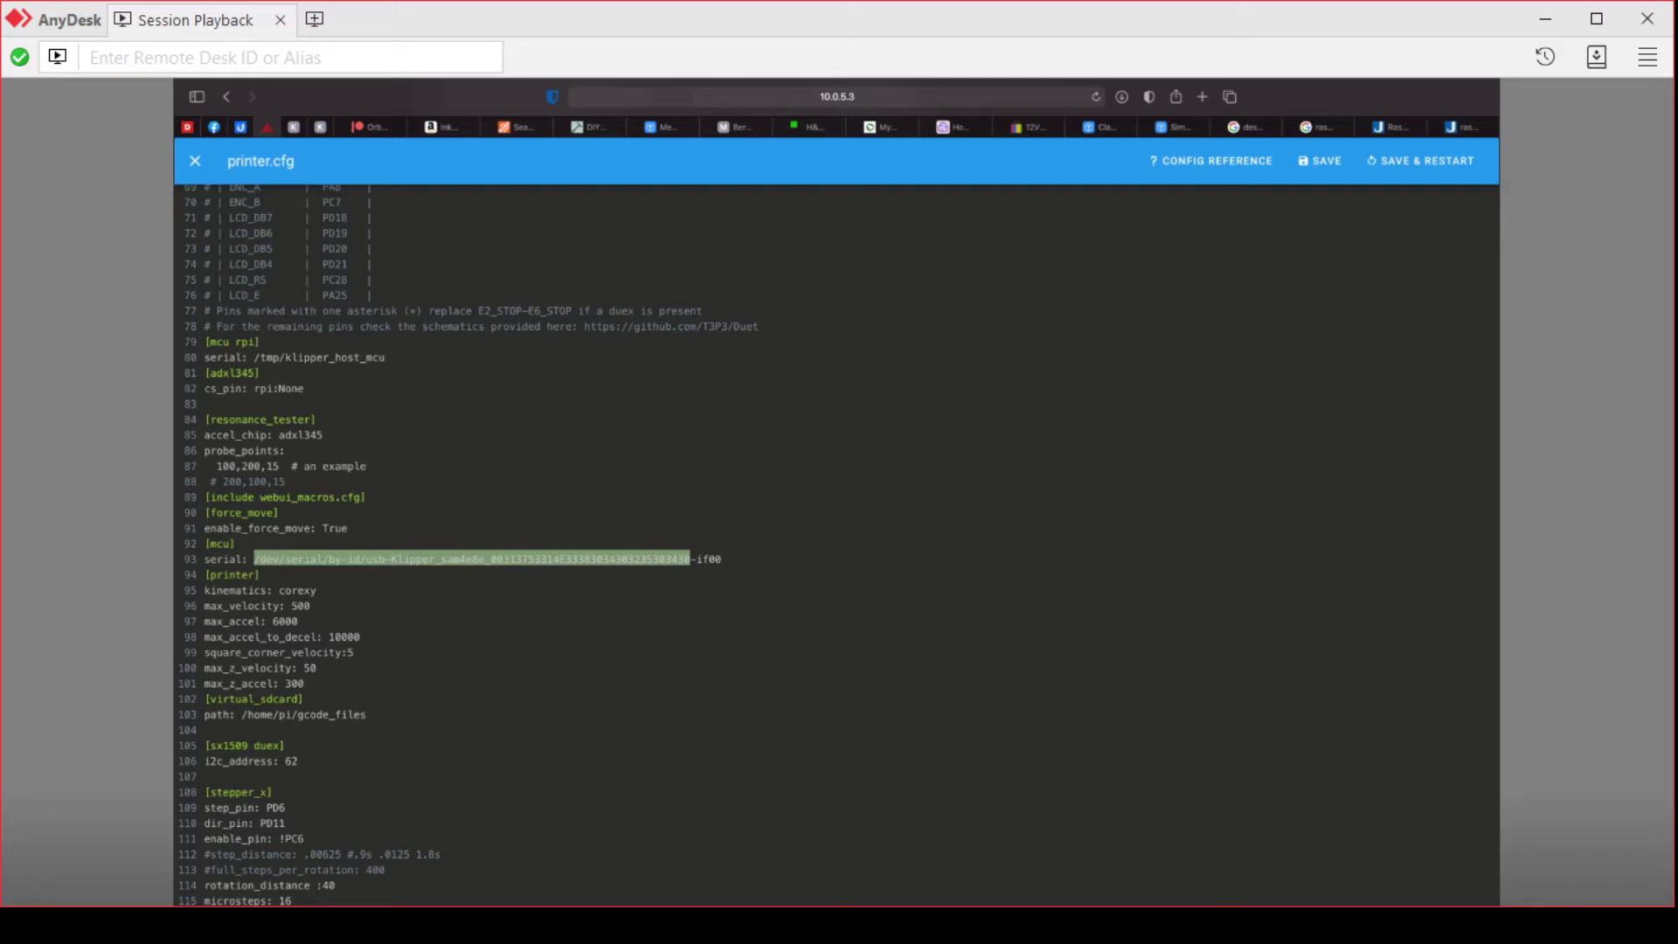
drag(721, 559, 247, 559)
right_click(247, 559)
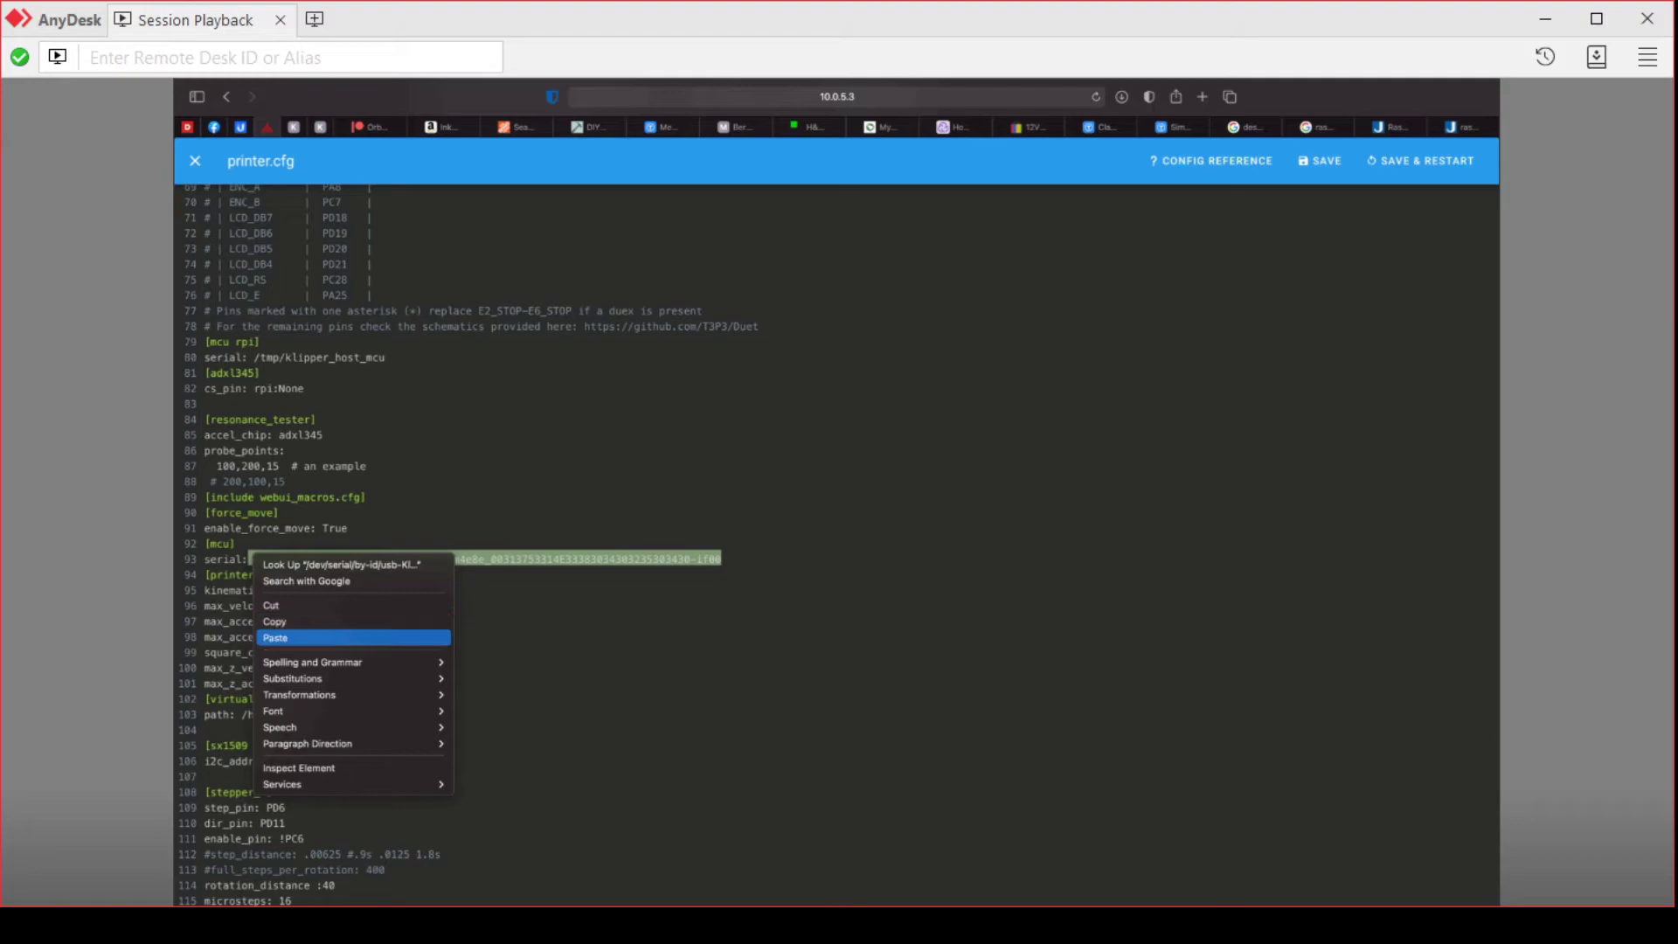
click(289, 618)
key(ctrl+v)
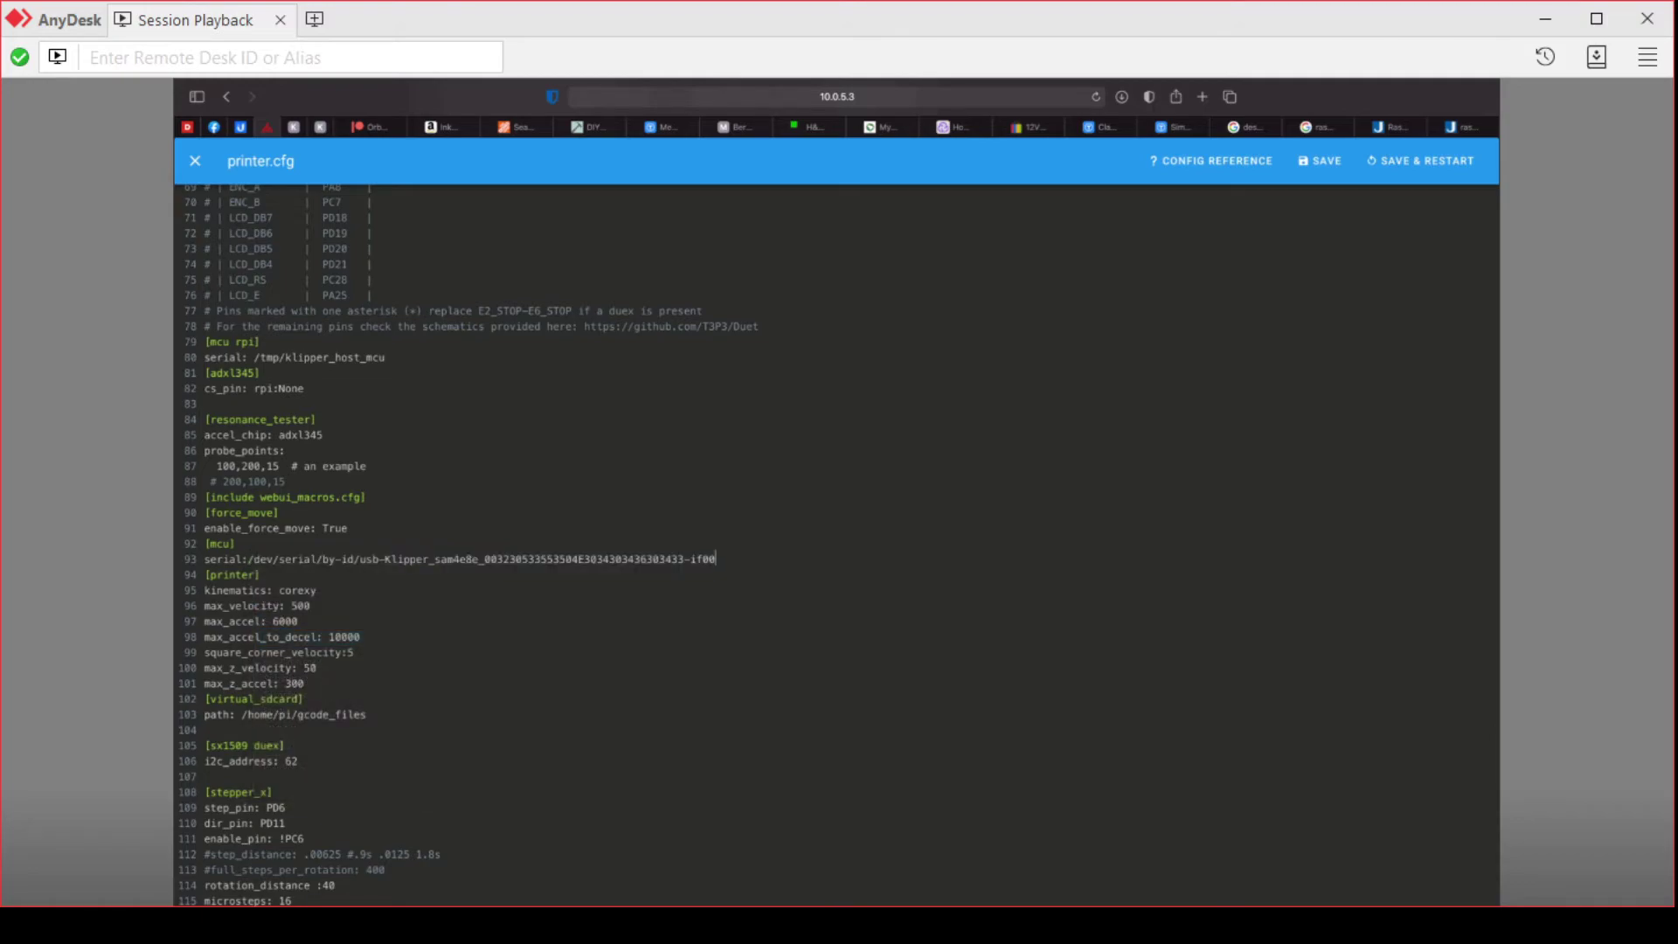
click(1420, 161)
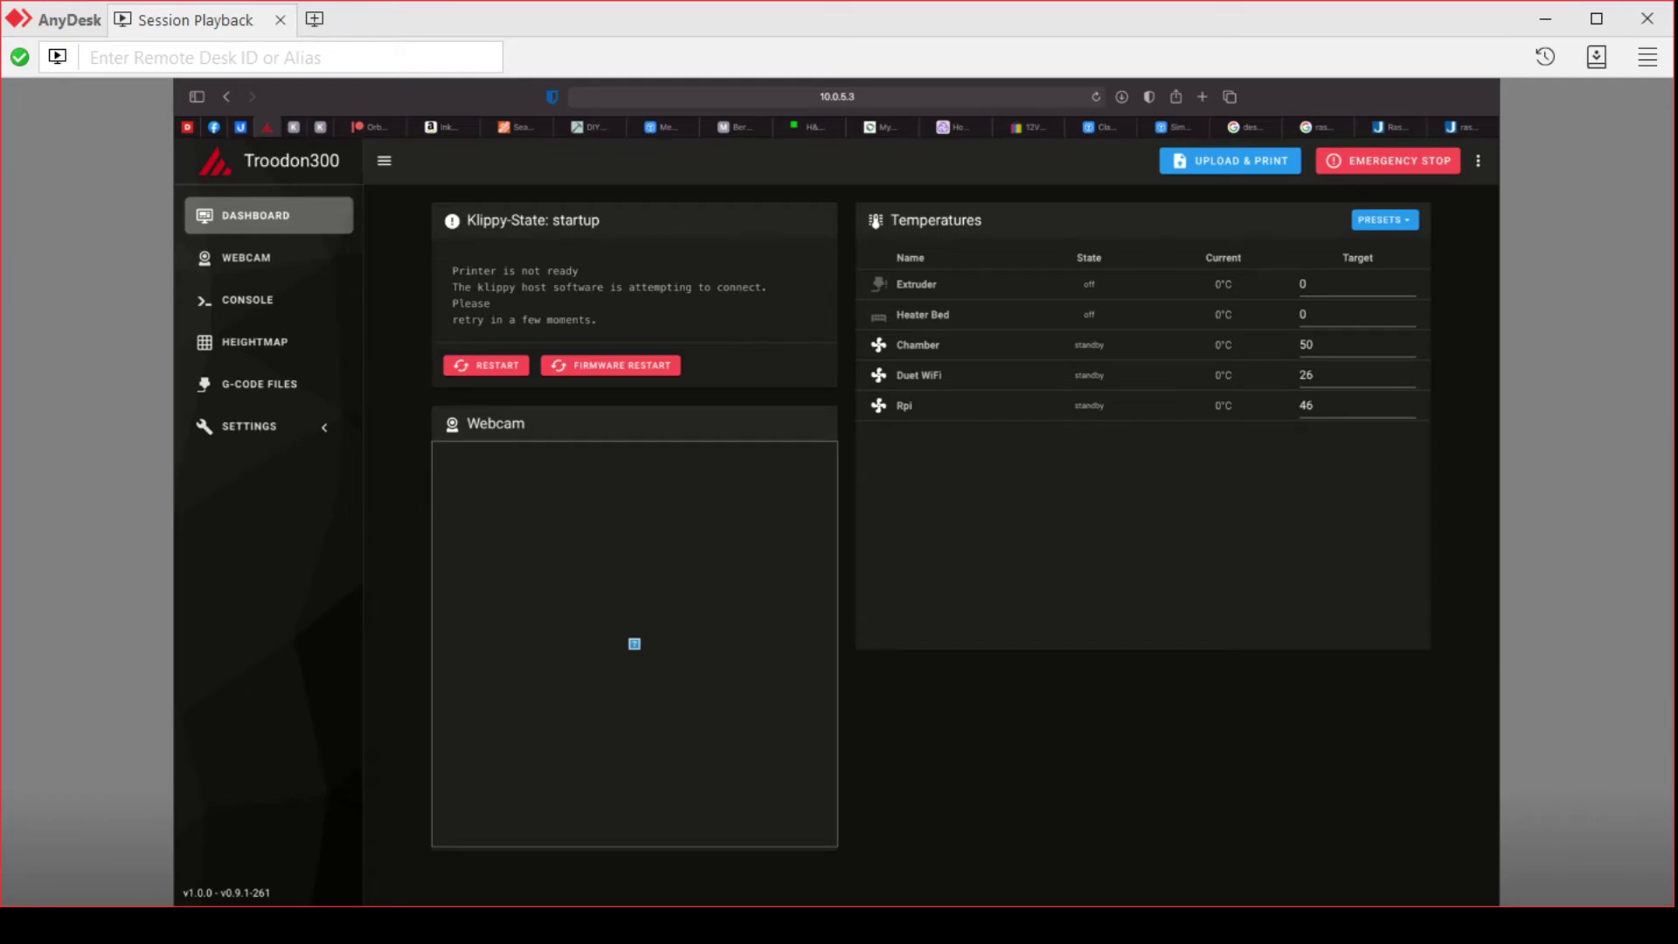
- Restart Moonraker from the service menu beside Emergency Stop
click(1477, 160)
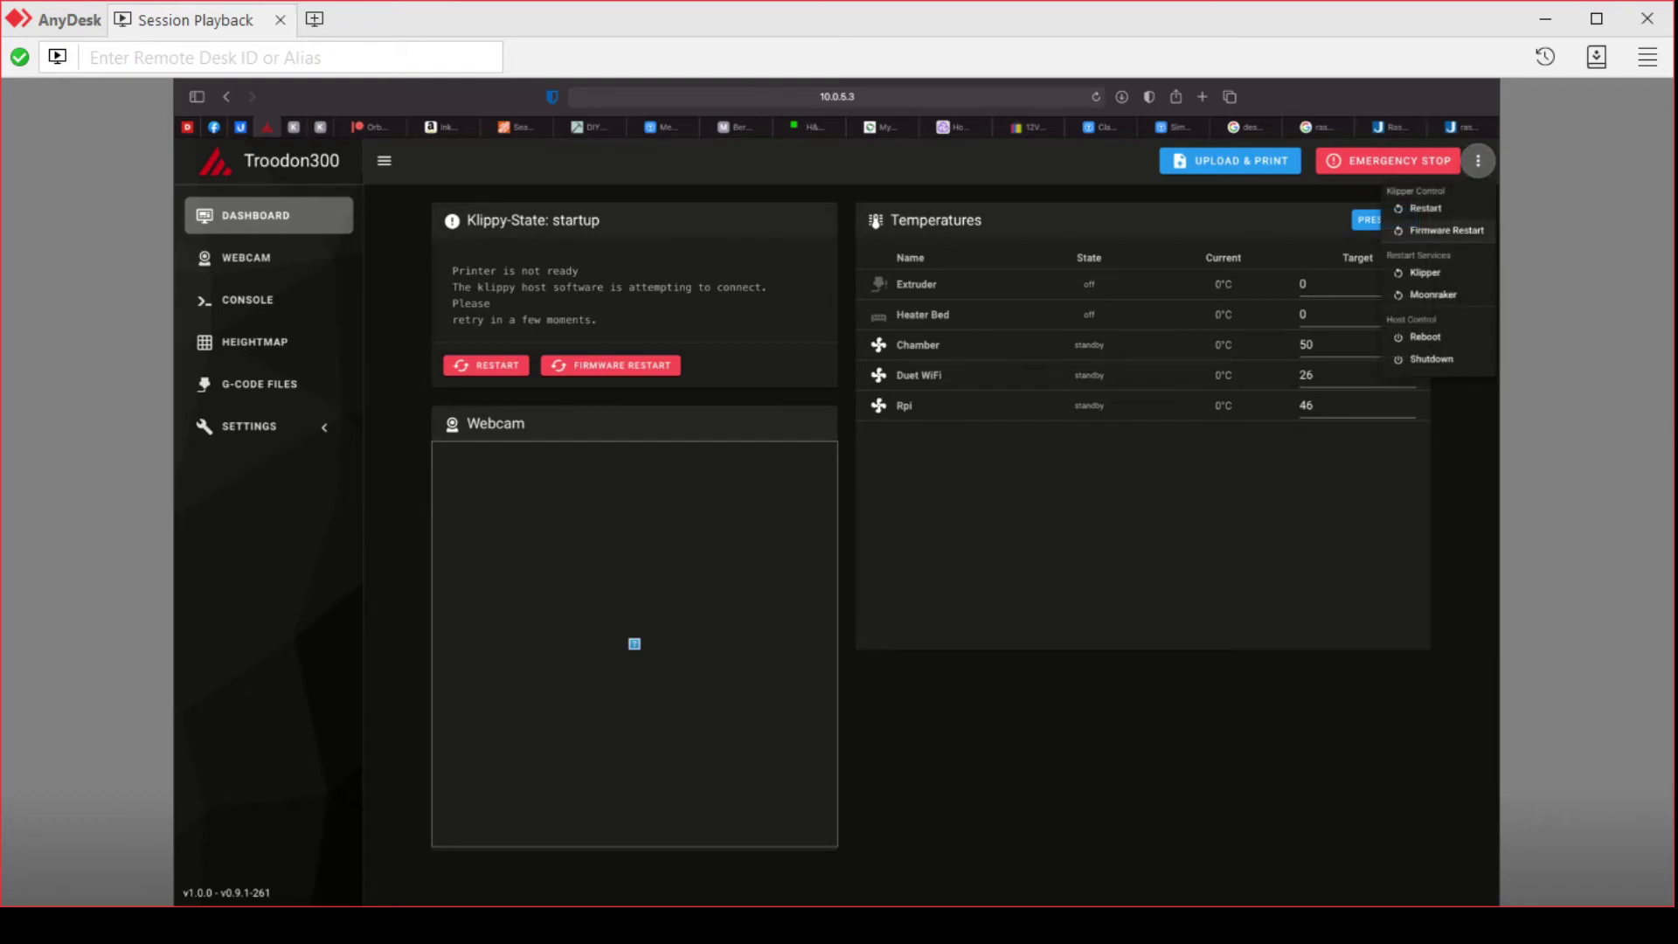
click(1433, 295)
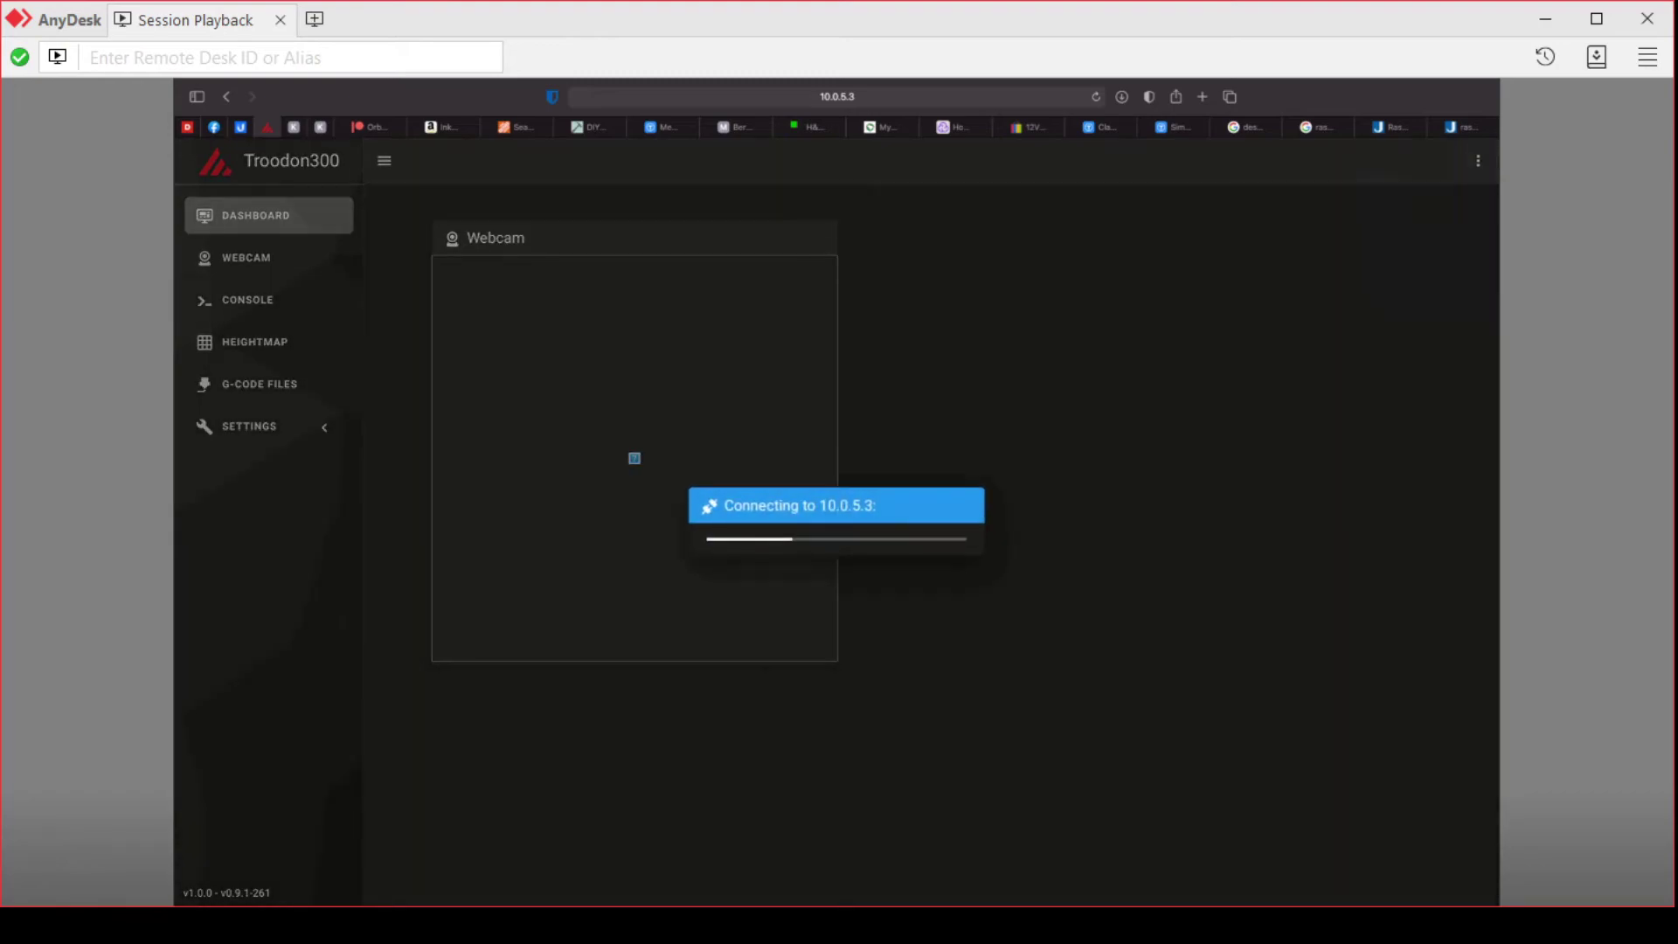